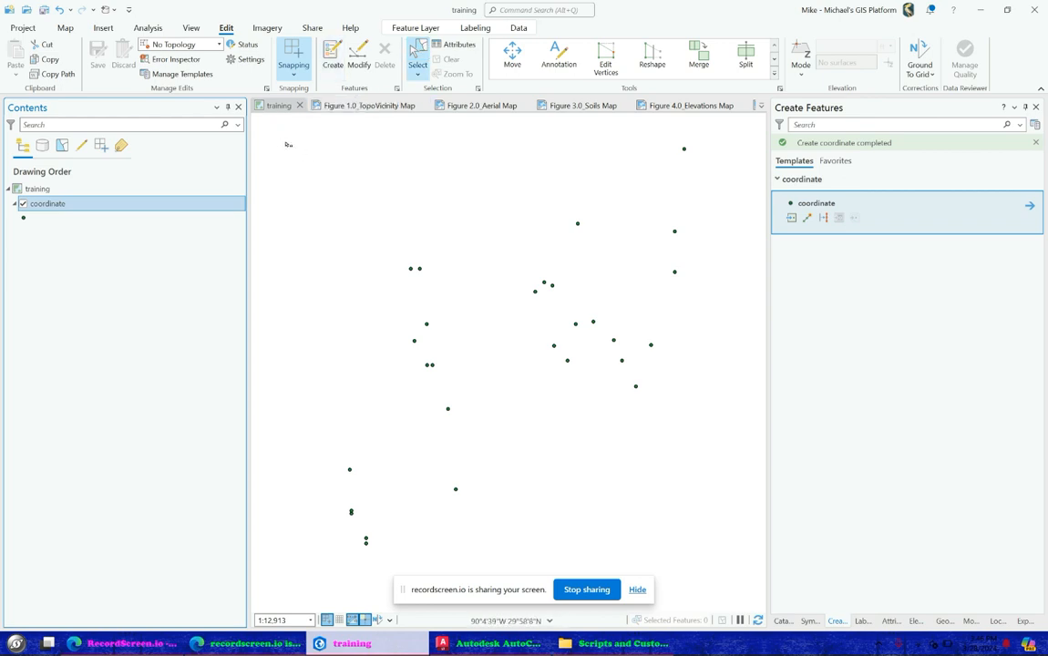
Open the coordinate layer's attribute table and narrow its OBJECTID and SHAPE columns.
{"action": "left_click_drag", "start_coordinate": [285, 142], "coordinate": [734, 594]}
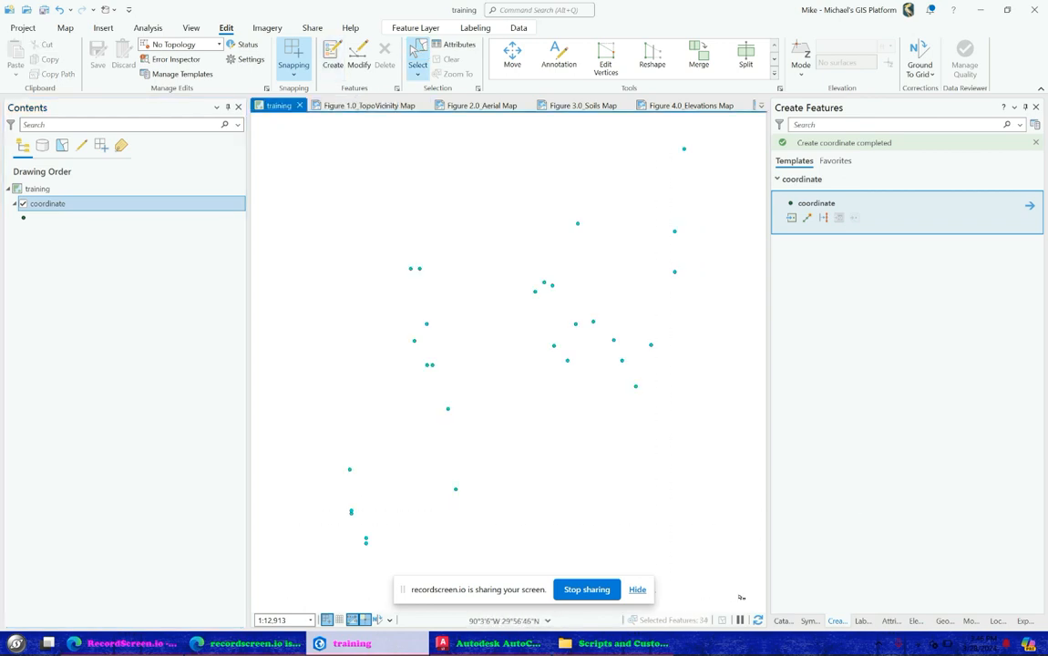
{"action": "left_click", "coordinate": [353, 380]}
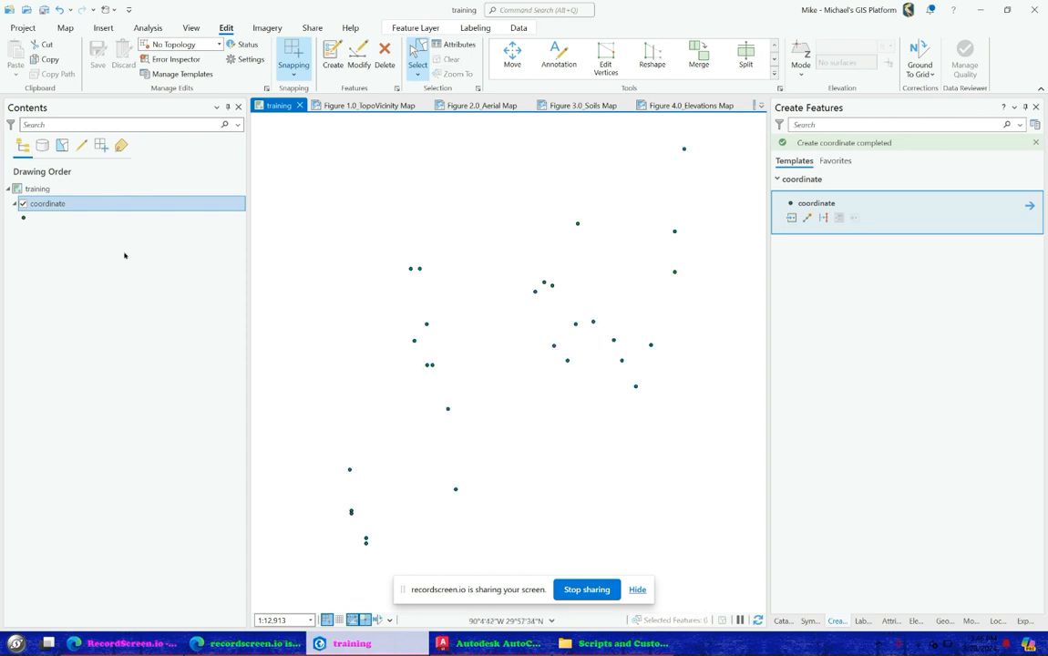
{"action": "right_click", "coordinate": [134, 202]}
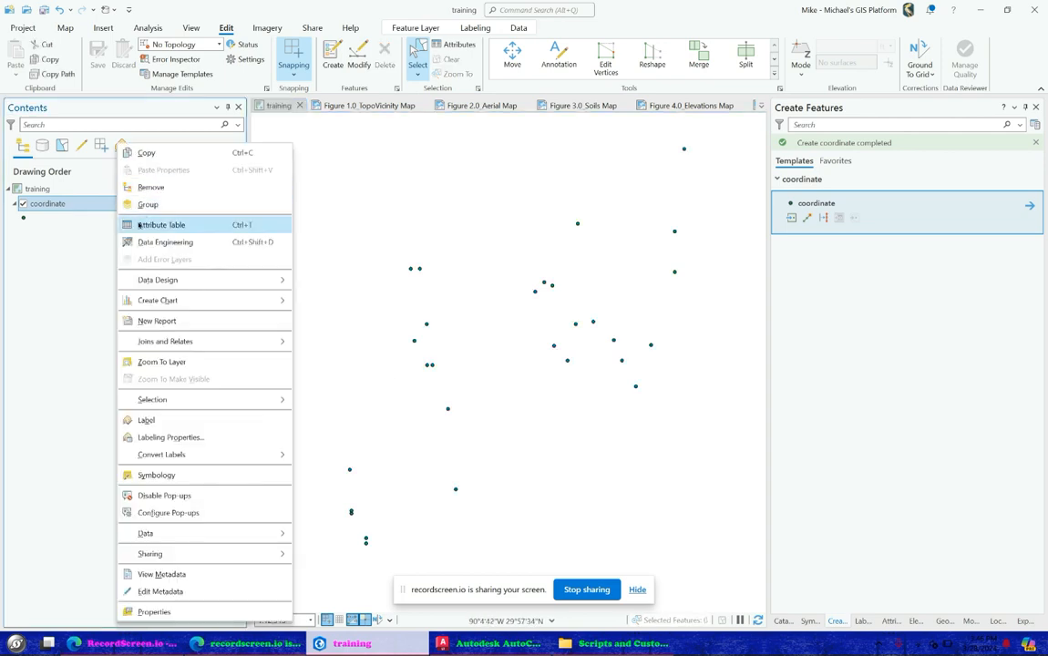
{"action": "left_click", "coordinate": [141, 224]}
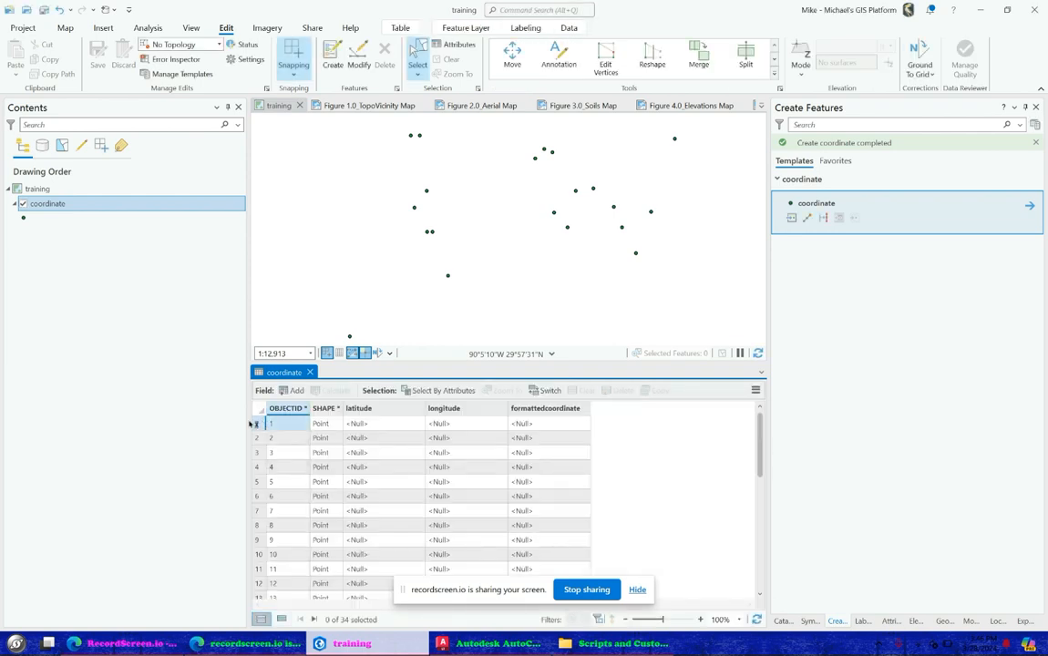
{"action": "left_click", "coordinate": [256, 425]}
{"action": "left_click_drag", "start_coordinate": [307, 409], "coordinate": [200, 404]}
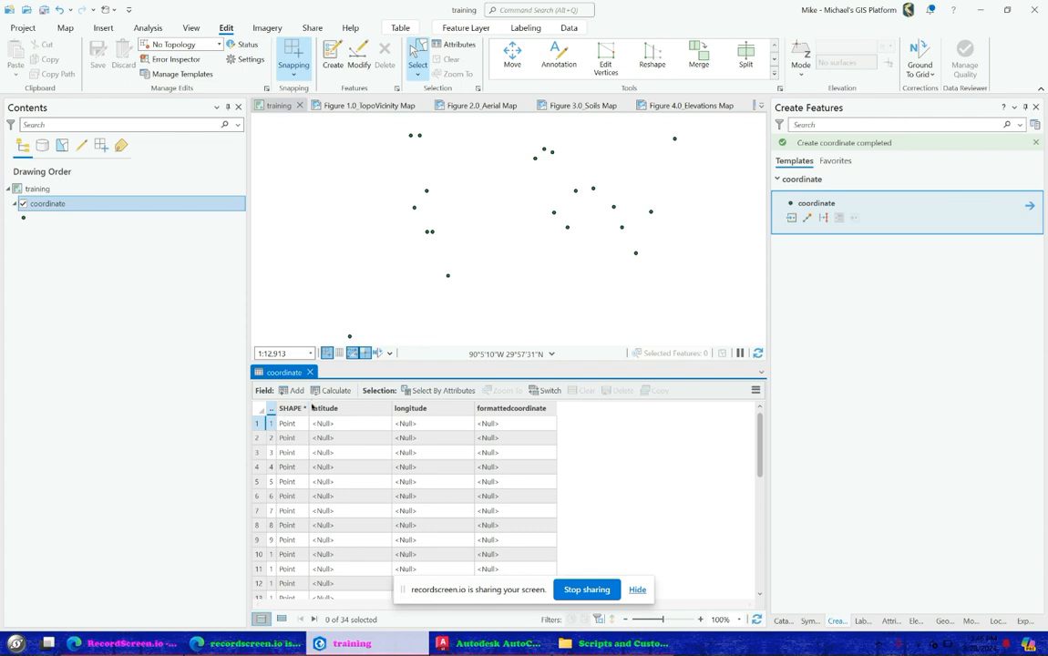
{"action": "left_click_drag", "start_coordinate": [307, 408], "coordinate": [208, 410]}
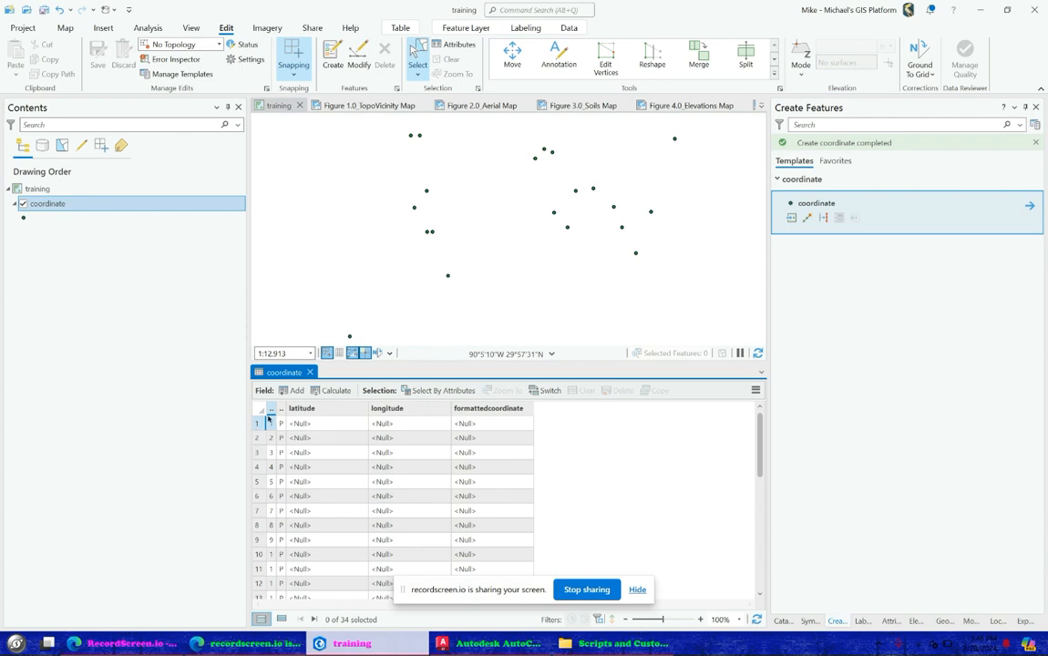
Select all records and set up Calculate Geometry to fill the latitude field with Point y-coordinate.
{"action": "left_click", "coordinate": [259, 423]}
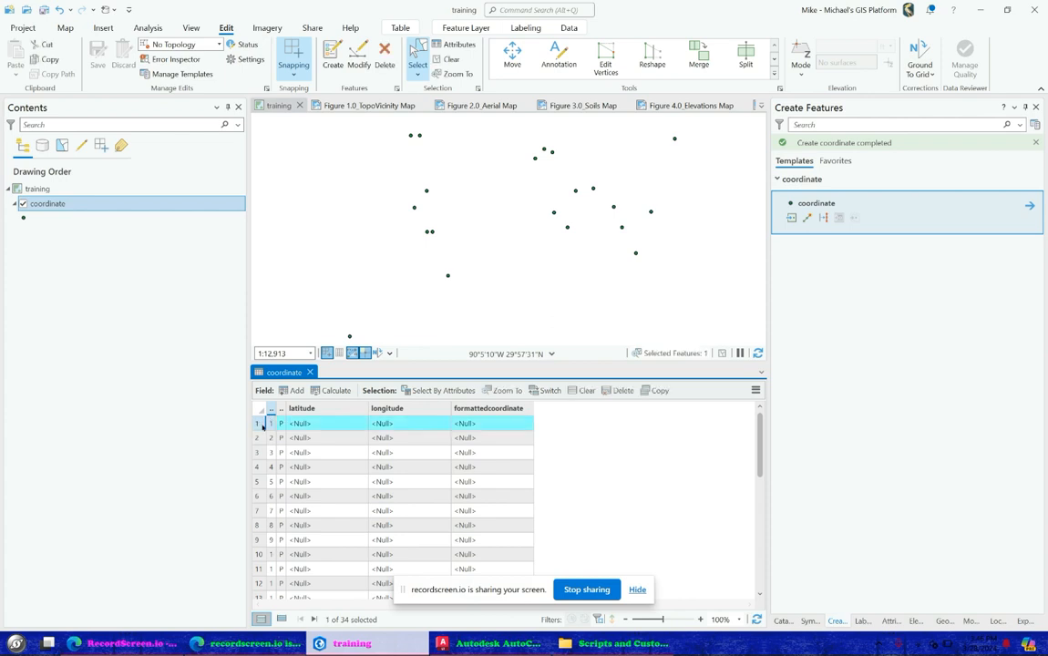
{"action": "key", "text": "ctrl+a"}
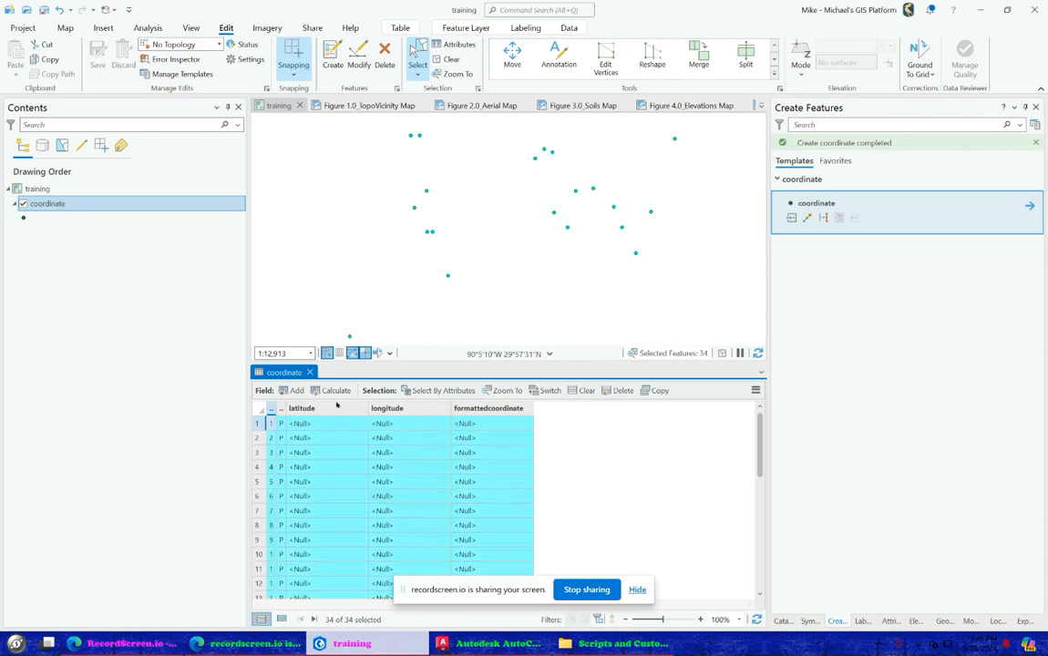
{"action": "right_click", "coordinate": [330, 407]}
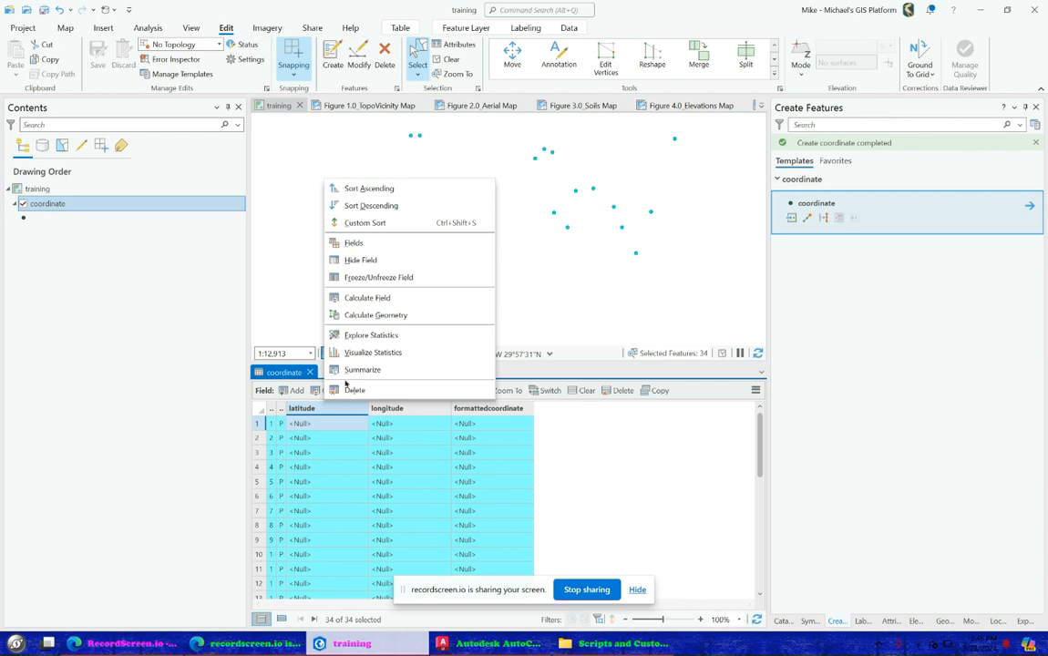
{"action": "left_click", "coordinate": [376, 314]}
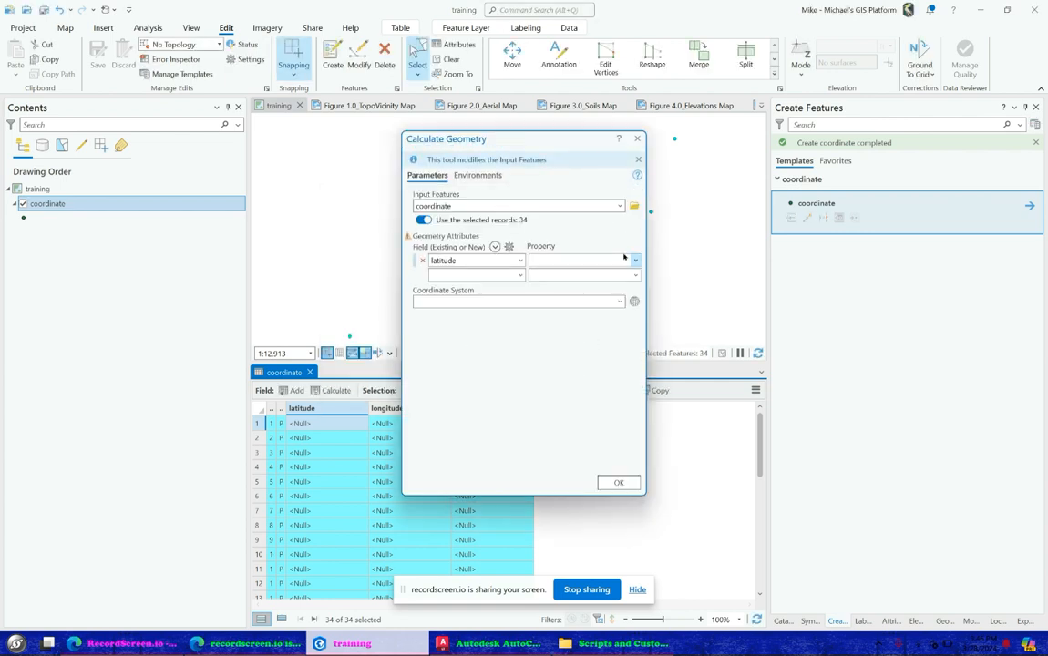
{"action": "left_click", "coordinate": [638, 262]}
{"action": "left_click", "coordinate": [584, 285]}
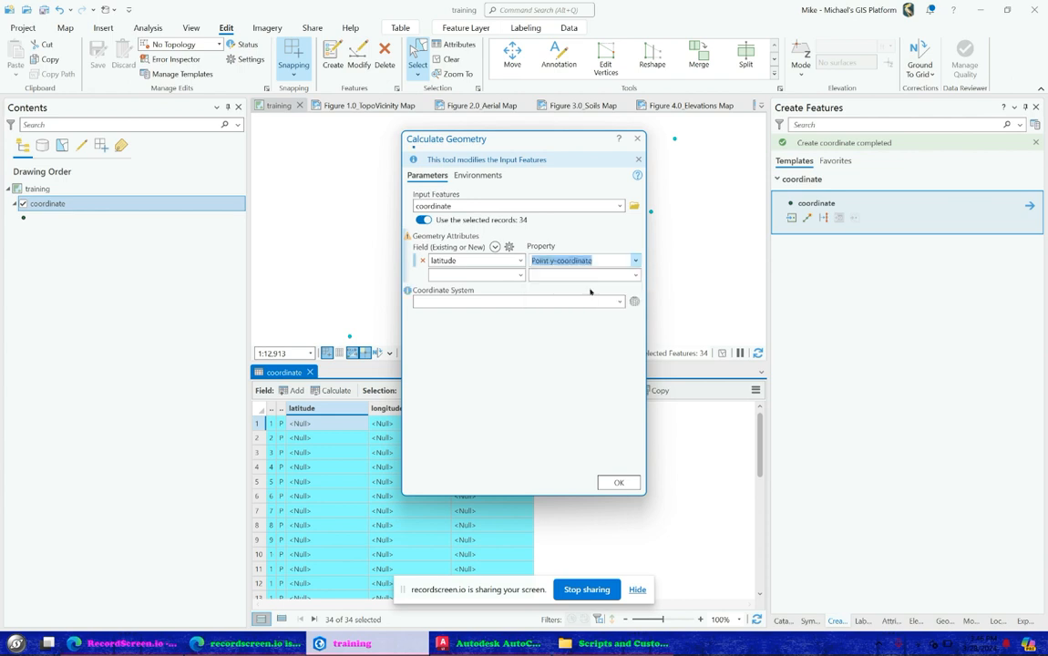
Add the longitude field to the geometry attributes with Point x-coordinate as its property.
{"action": "left_click", "coordinate": [521, 277]}
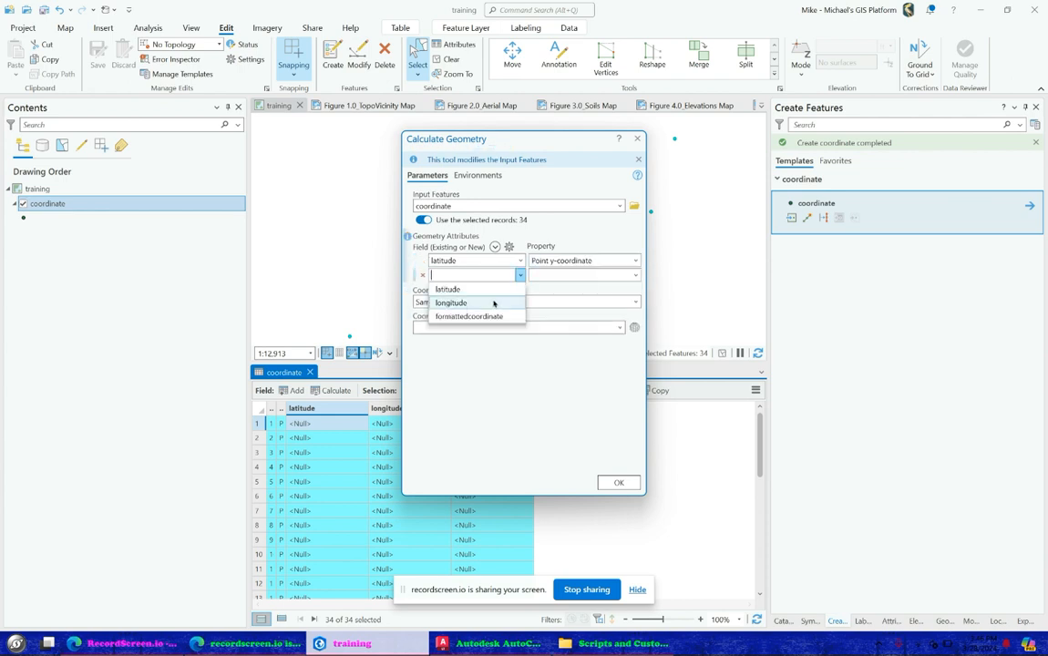
{"action": "left_click", "coordinate": [495, 302]}
{"action": "left_click", "coordinate": [635, 275]}
{"action": "left_click", "coordinate": [621, 288]}
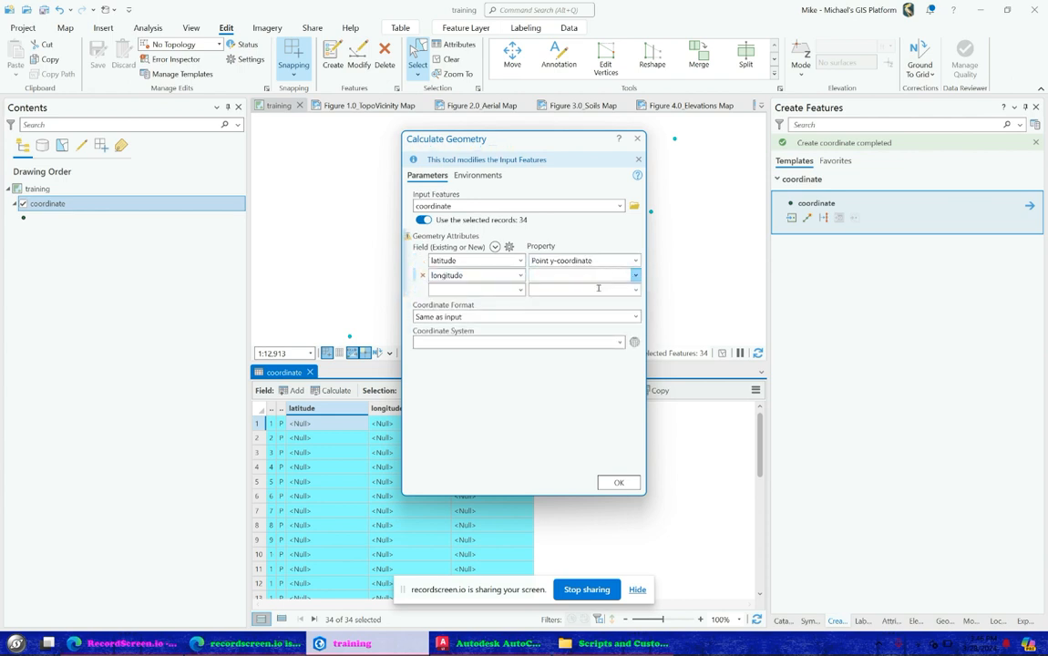
Calculate the geometry in Degrees Minutes Seconds (DDD° MM' SSS.ss" <N|S|E|W>) using the NAD 1983 2011 StatePlane Louisiana South FIPS 1702 coordinate system.
{"action": "left_click", "coordinate": [635, 317]}
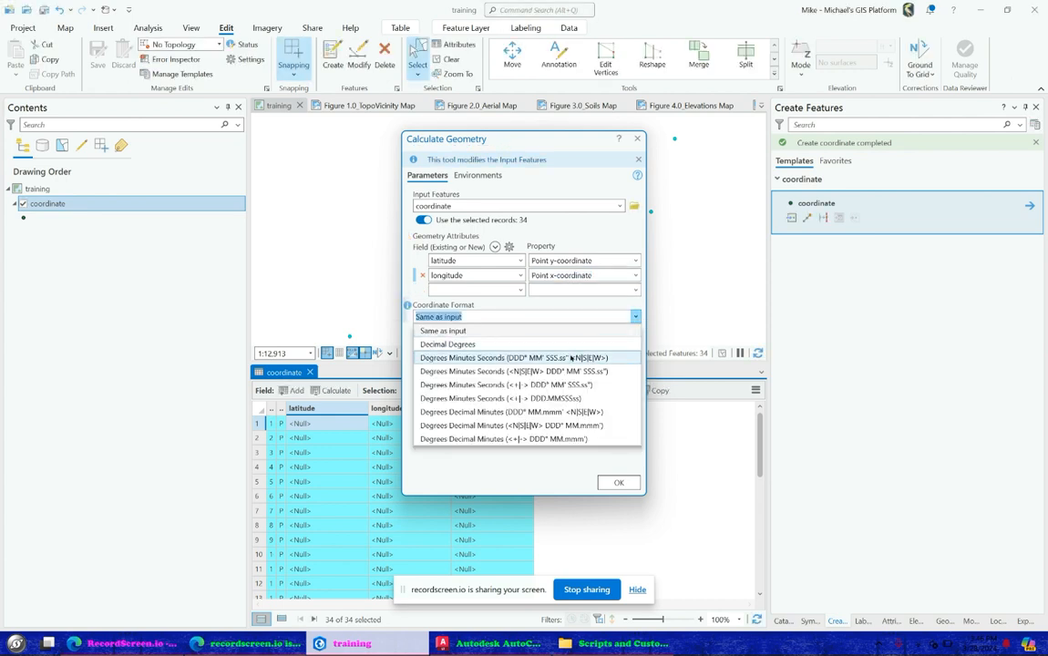
{"action": "left_click", "coordinate": [571, 358]}
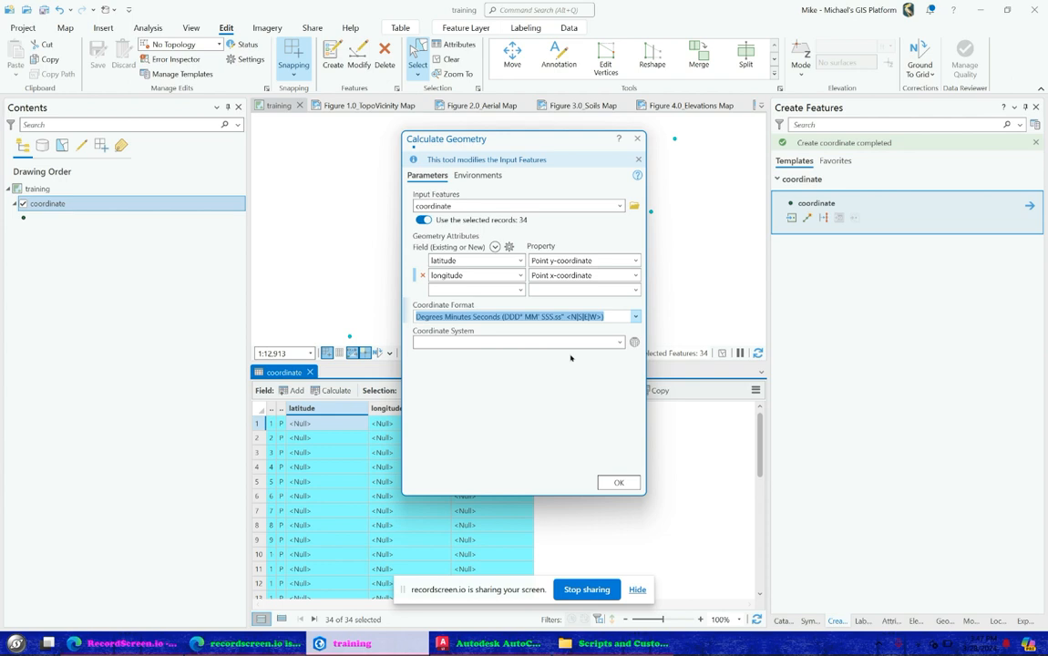
{"action": "left_click", "coordinate": [620, 342]}
{"action": "left_click", "coordinate": [562, 358]}
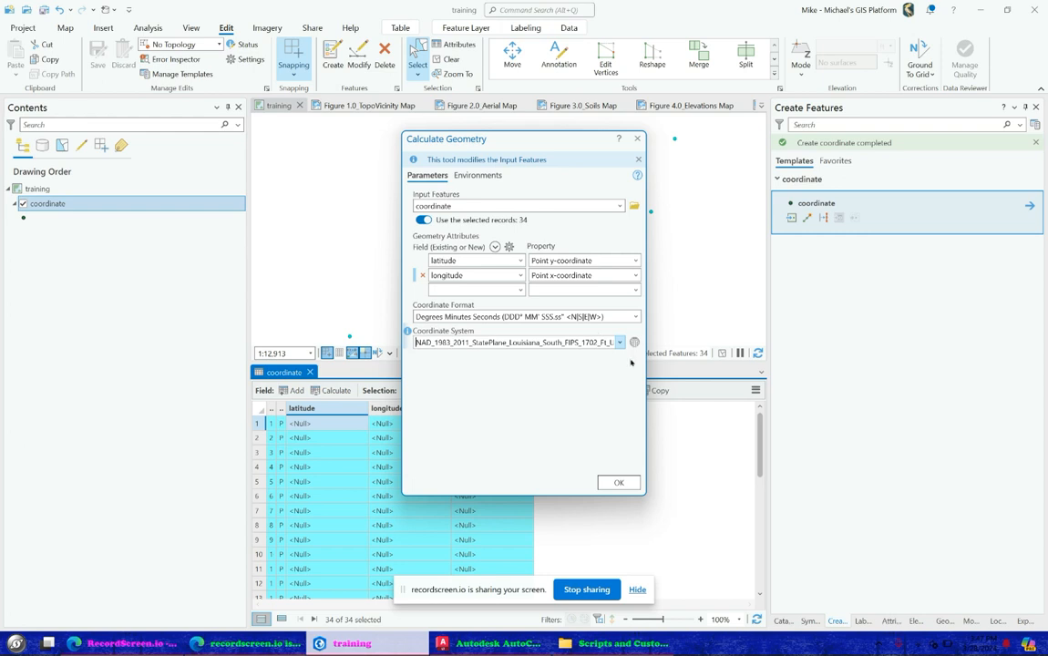
{"action": "left_click", "coordinate": [617, 484]}
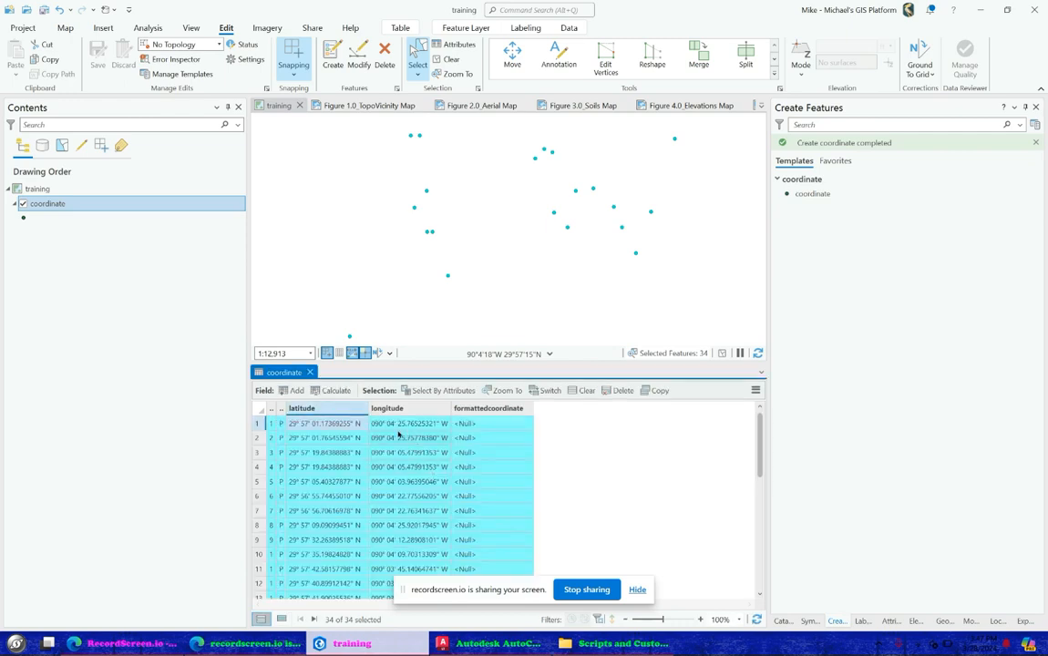
Look through the calculated latitude and longitude values of all records in the attribute table.
{"action": "scroll", "coordinate": [384, 480], "scroll_direction": "down", "scroll_amount": 7}
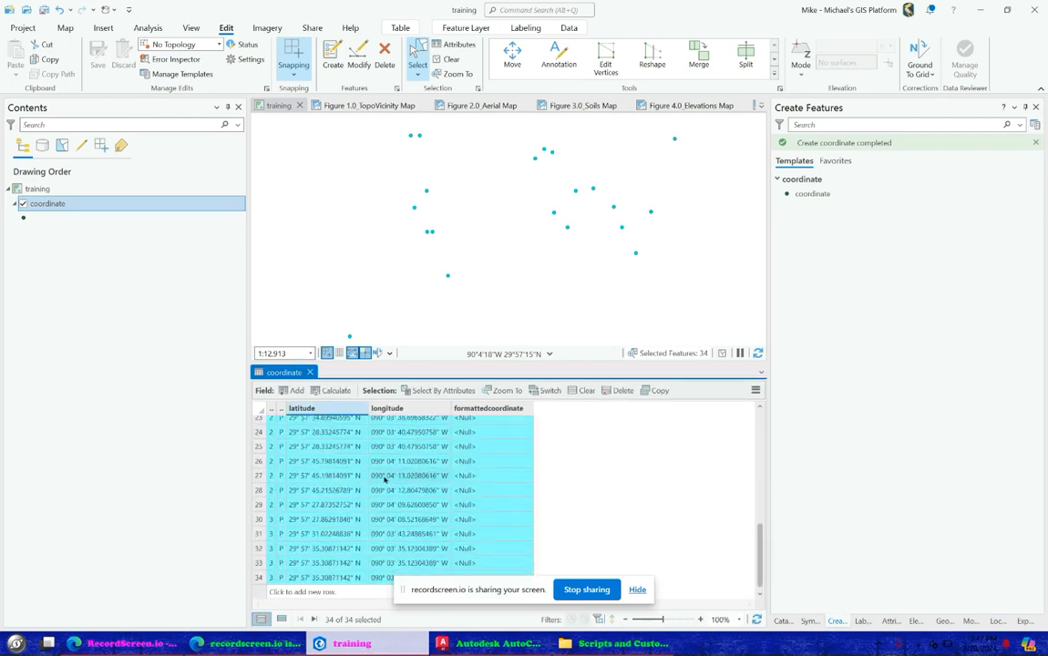
{"action": "scroll", "coordinate": [385, 480], "scroll_direction": "up", "scroll_amount": 7}
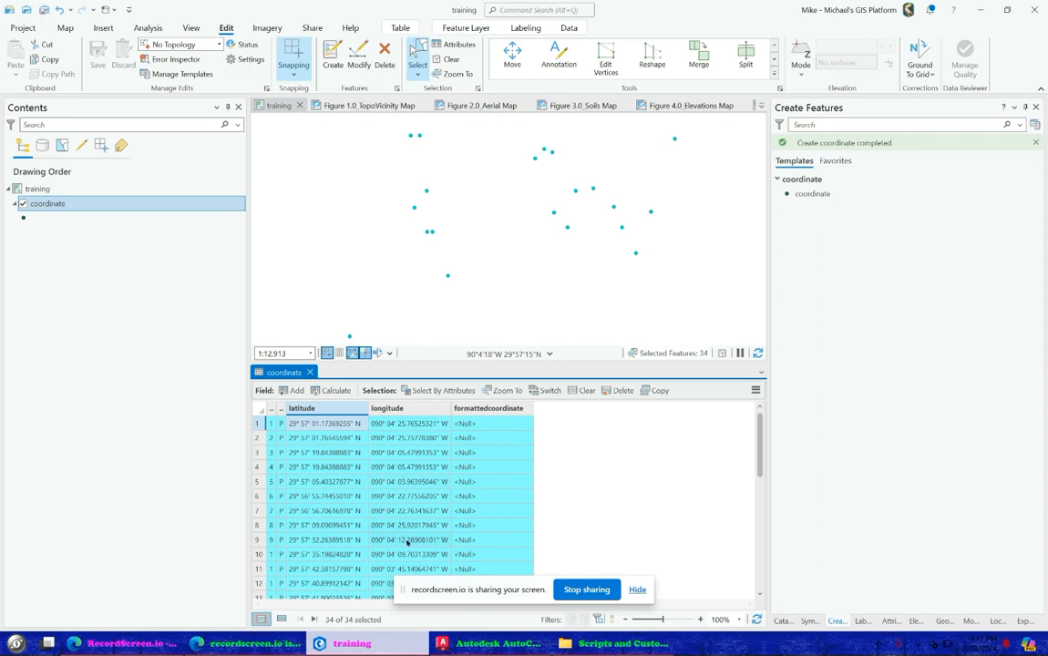
{"action": "scroll", "coordinate": [385, 547], "scroll_direction": "down", "scroll_amount": 7}
{"action": "scroll", "coordinate": [386, 564], "scroll_direction": "up", "scroll_amount": 7}
{"action": "left_click", "coordinate": [401, 441]}
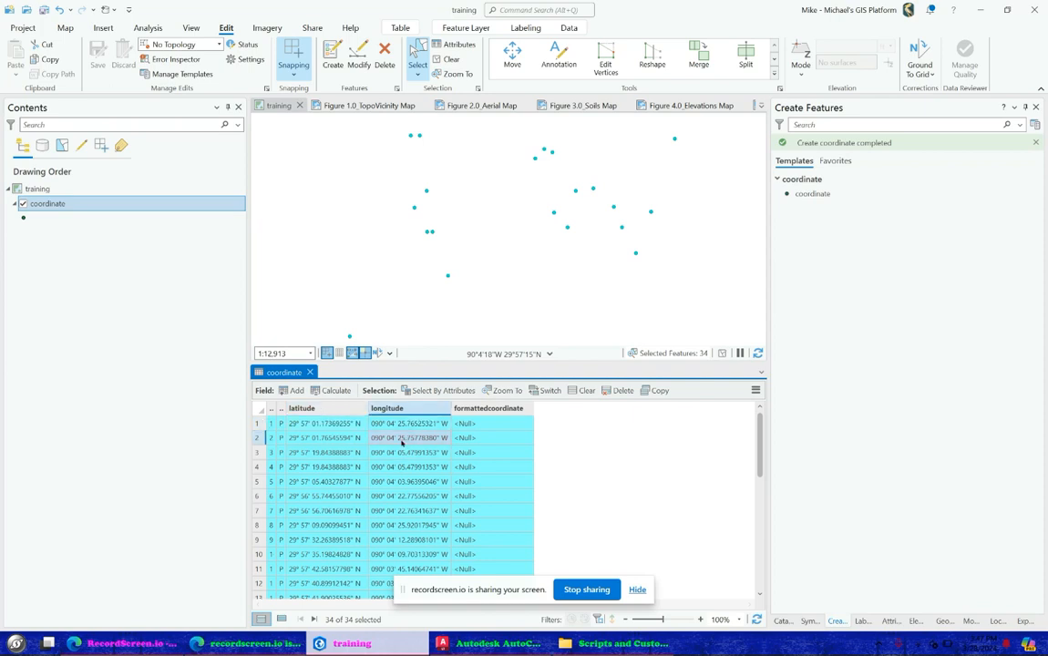
{"action": "key", "text": "Down"}
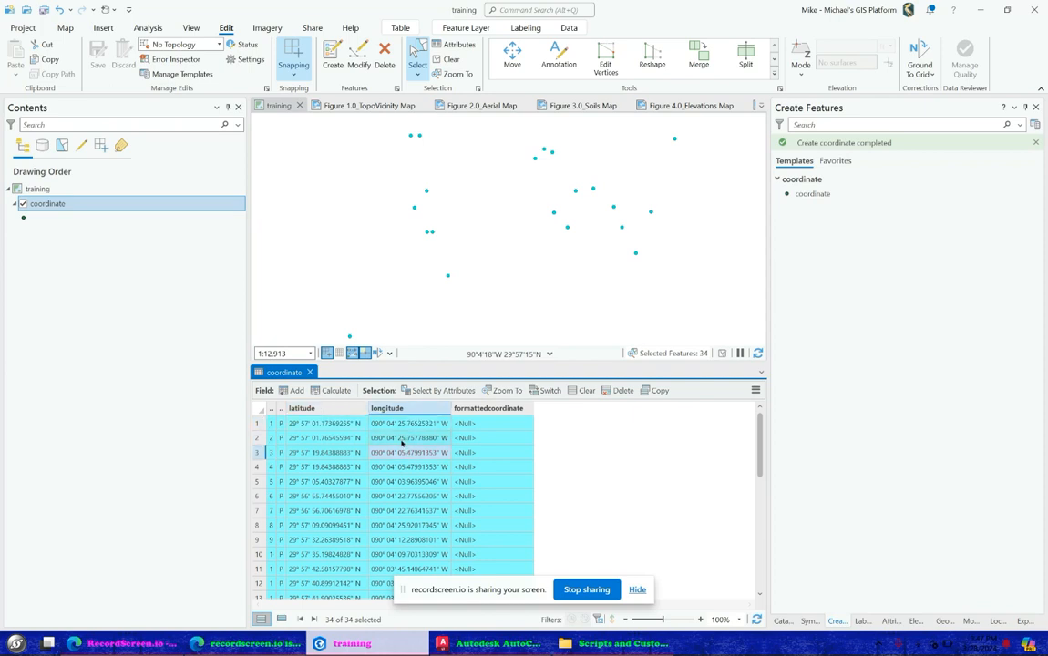
{"action": "type", "text": "j"}
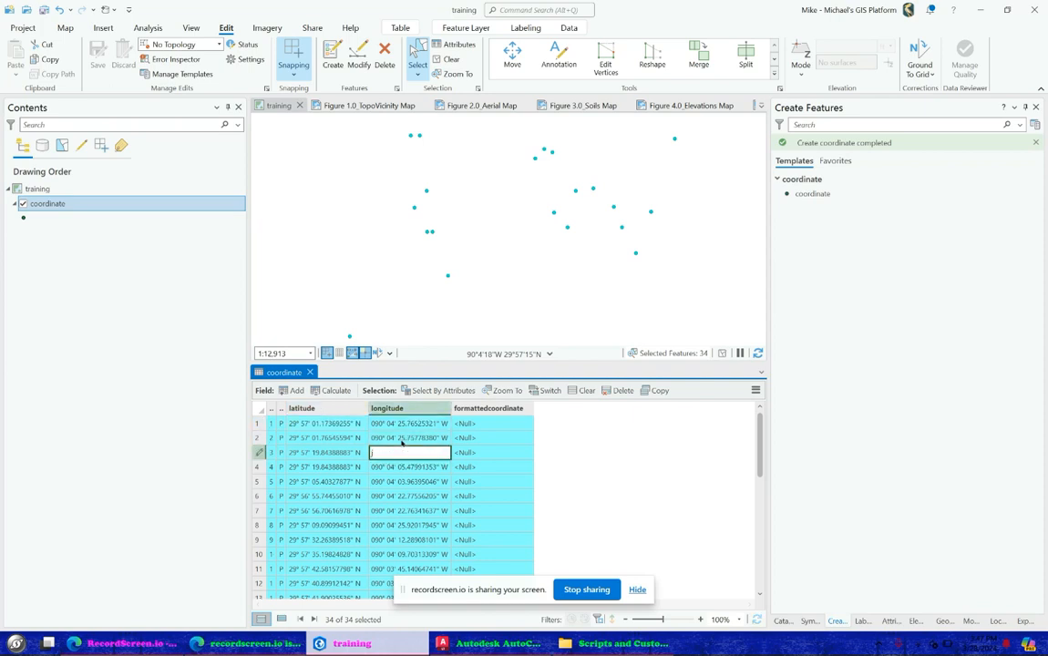
{"action": "key", "text": "BackSpace"}
{"action": "key", "text": "Escape"}
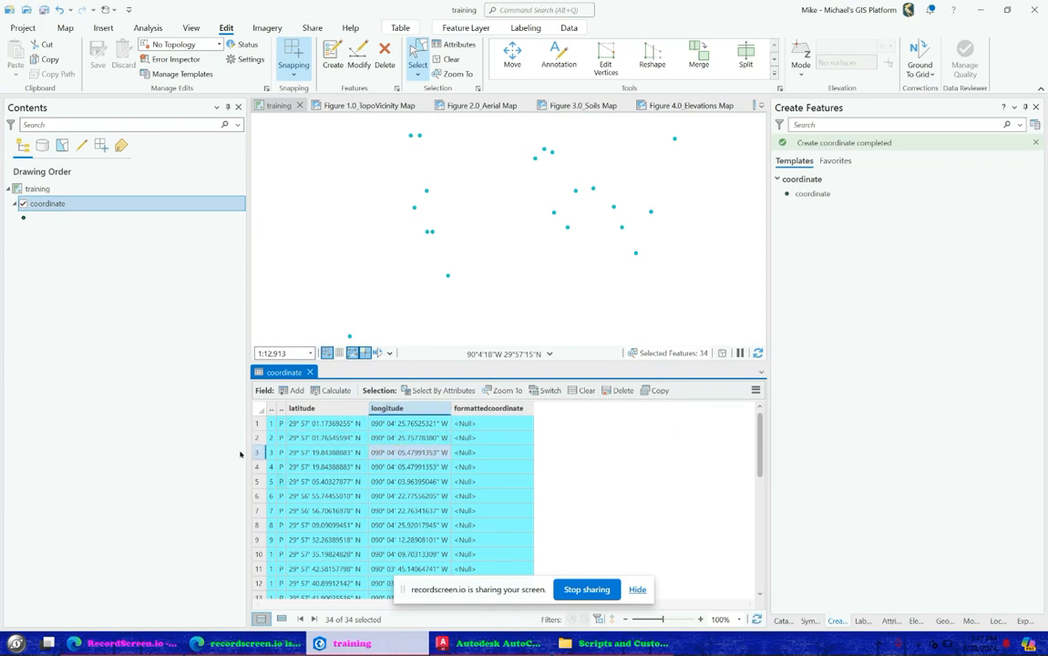
{"action": "left_click", "coordinate": [256, 424]}
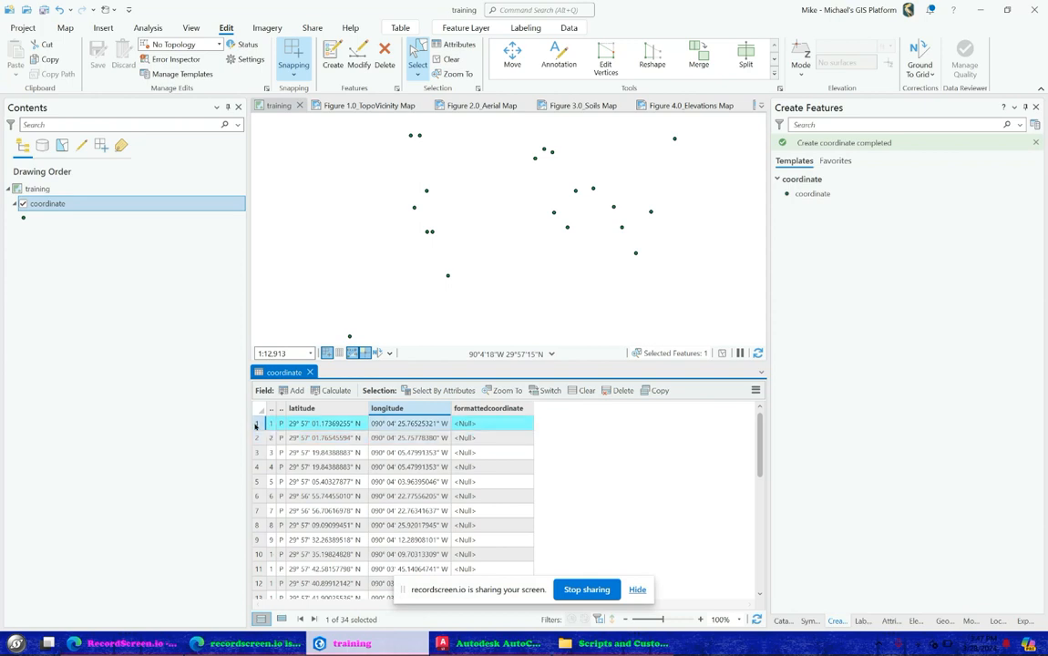
{"action": "key", "text": "ctrl+a"}
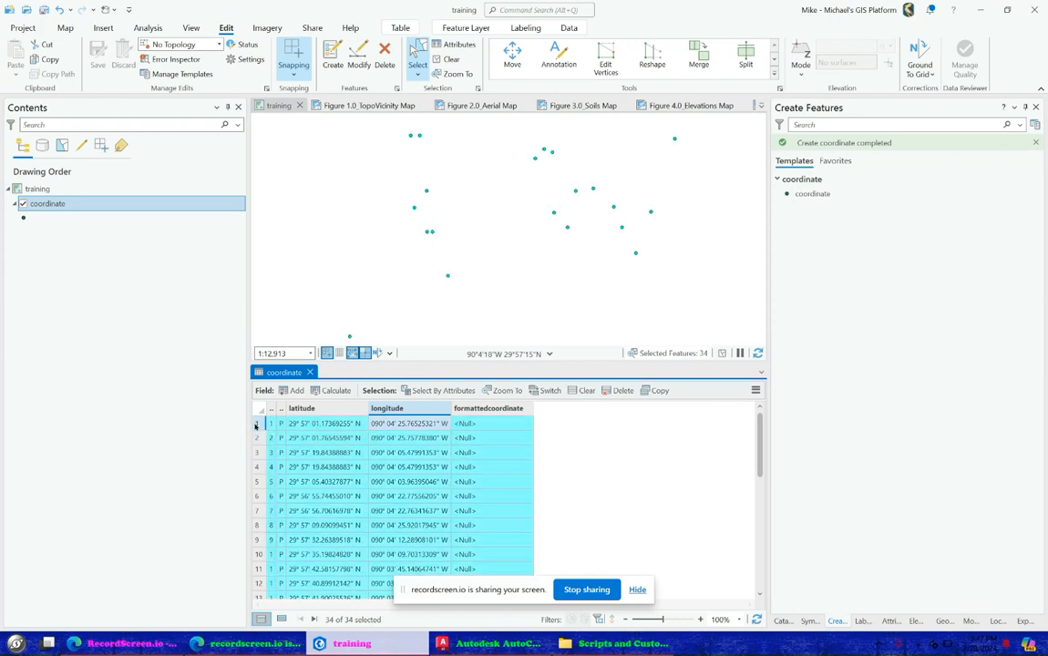
{"action": "right_click", "coordinate": [338, 408]}
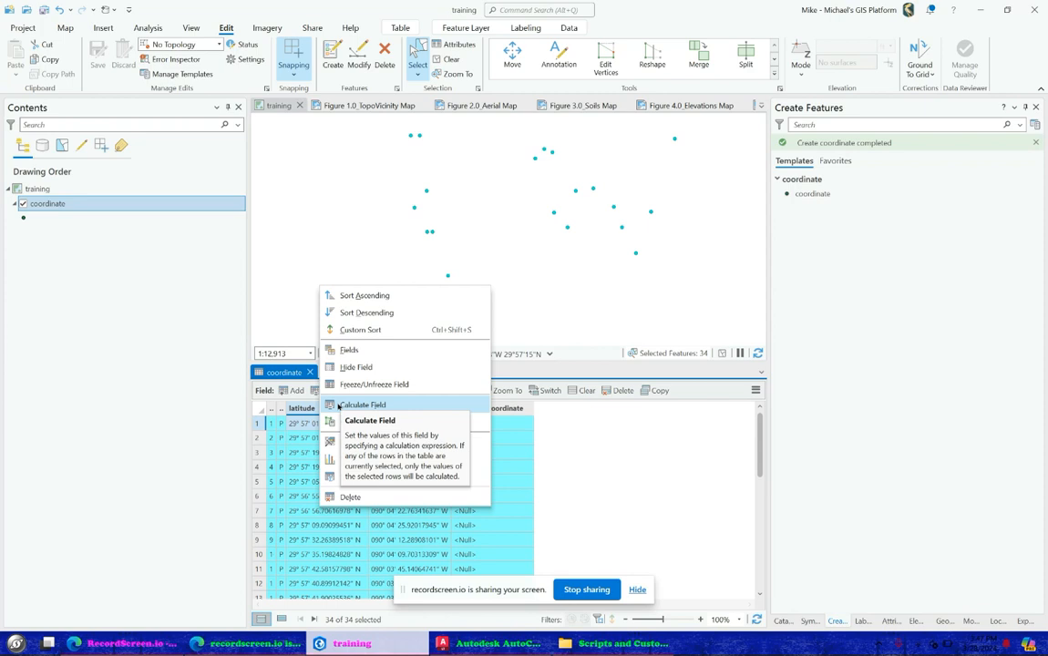
{"action": "left_click", "coordinate": [334, 422]}
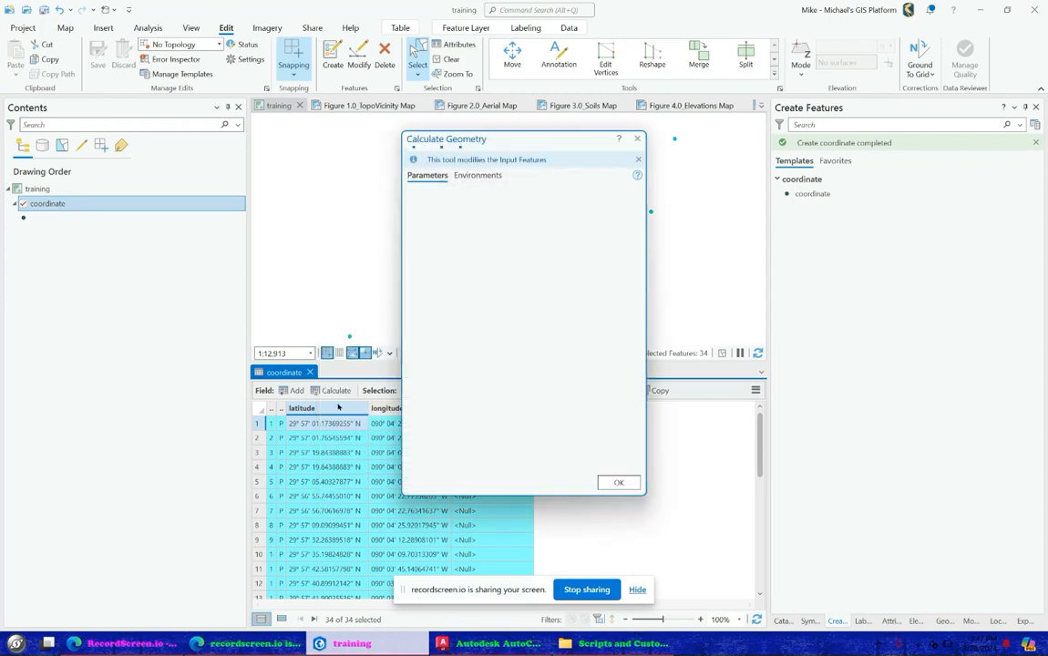
{"action": "left_click", "coordinate": [637, 138]}
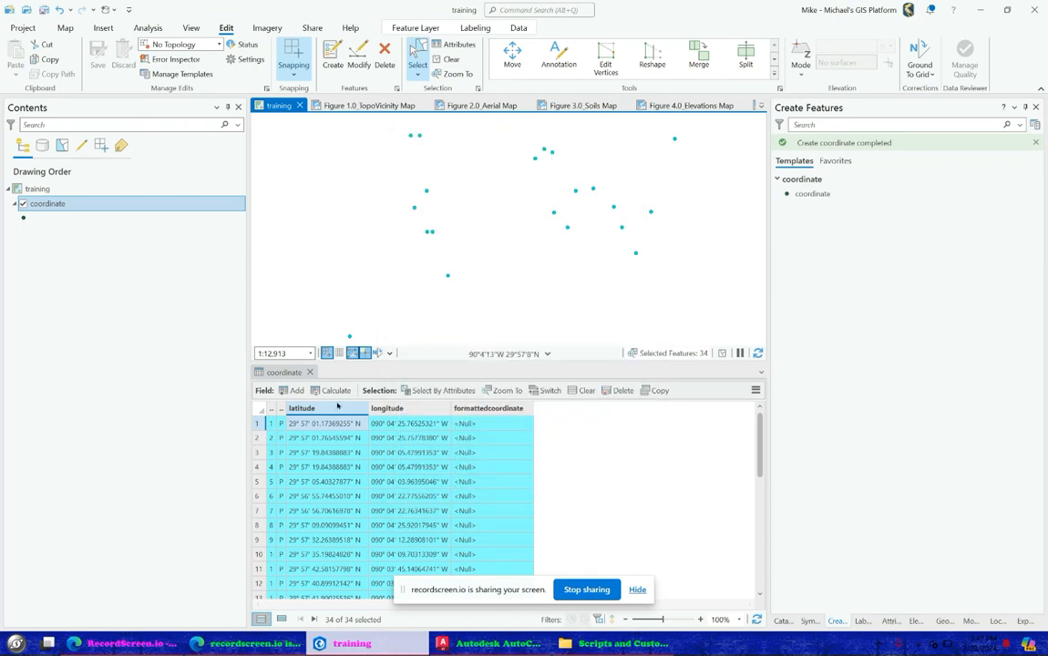
Start Calculate Field on the latitude field for the selected records with Arcade as the expression type.
{"action": "left_click", "coordinate": [259, 424]}
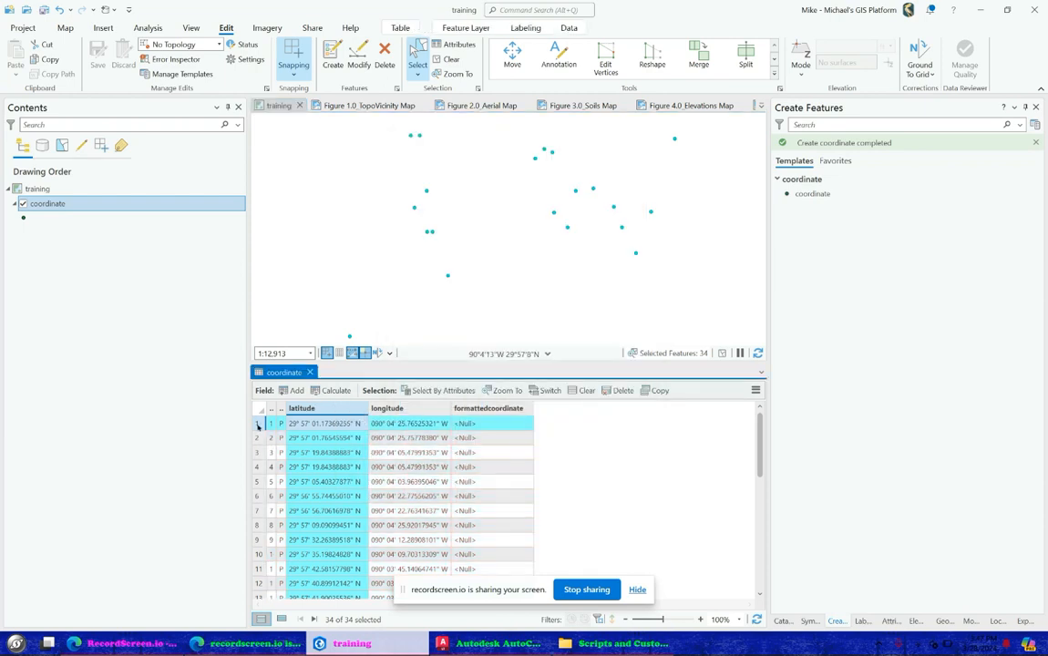
{"action": "right_click", "coordinate": [334, 409]}
{"action": "left_click", "coordinate": [358, 406]}
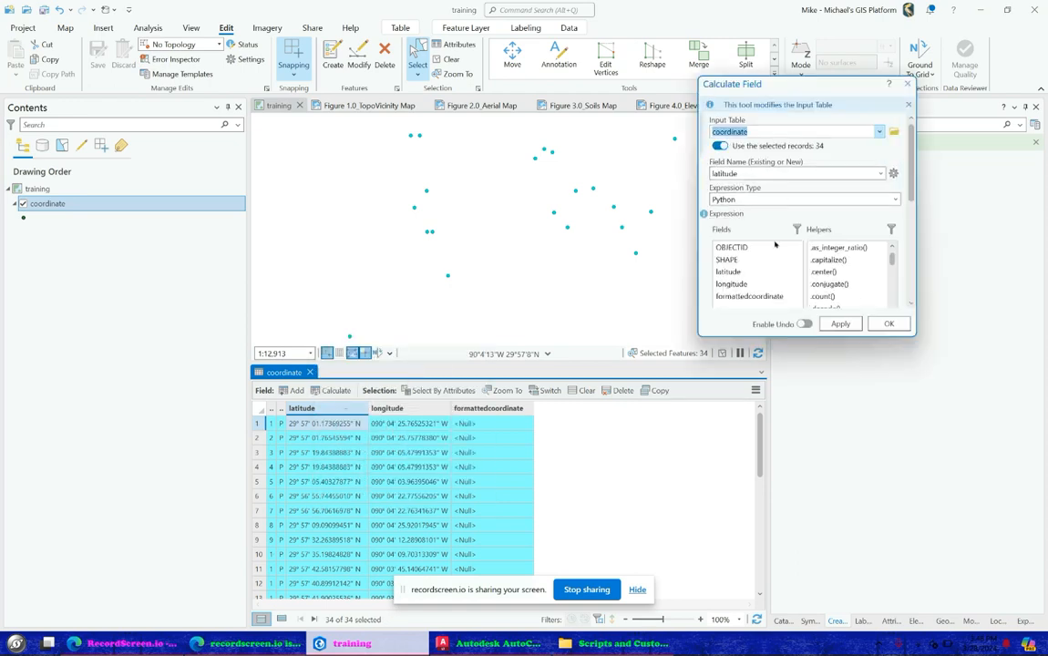
{"action": "left_click", "coordinate": [815, 199]}
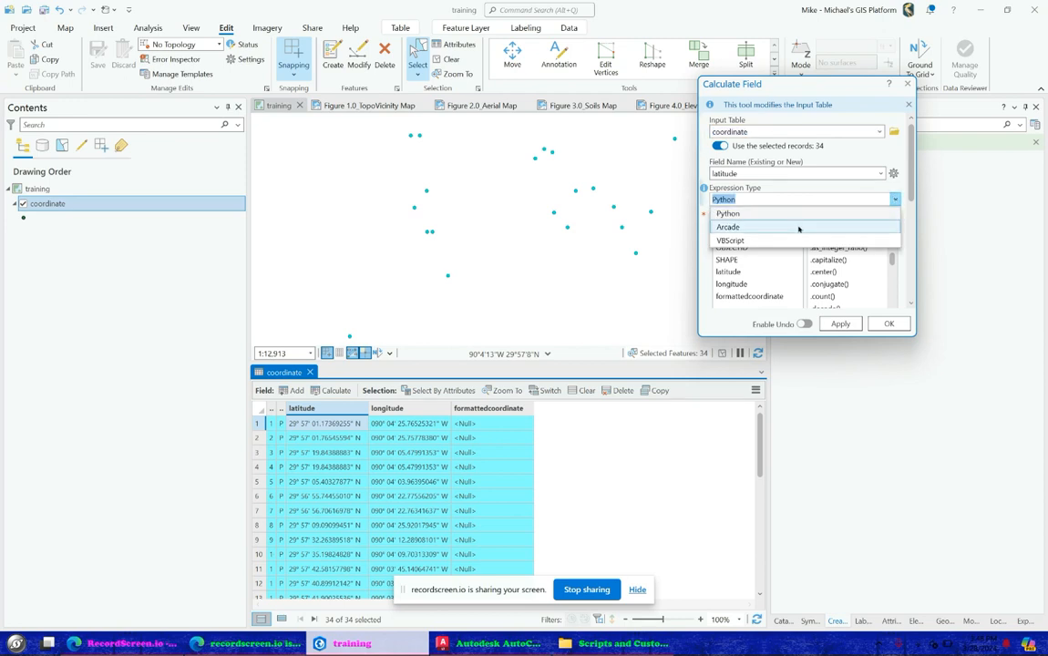
{"action": "left_click", "coordinate": [815, 227]}
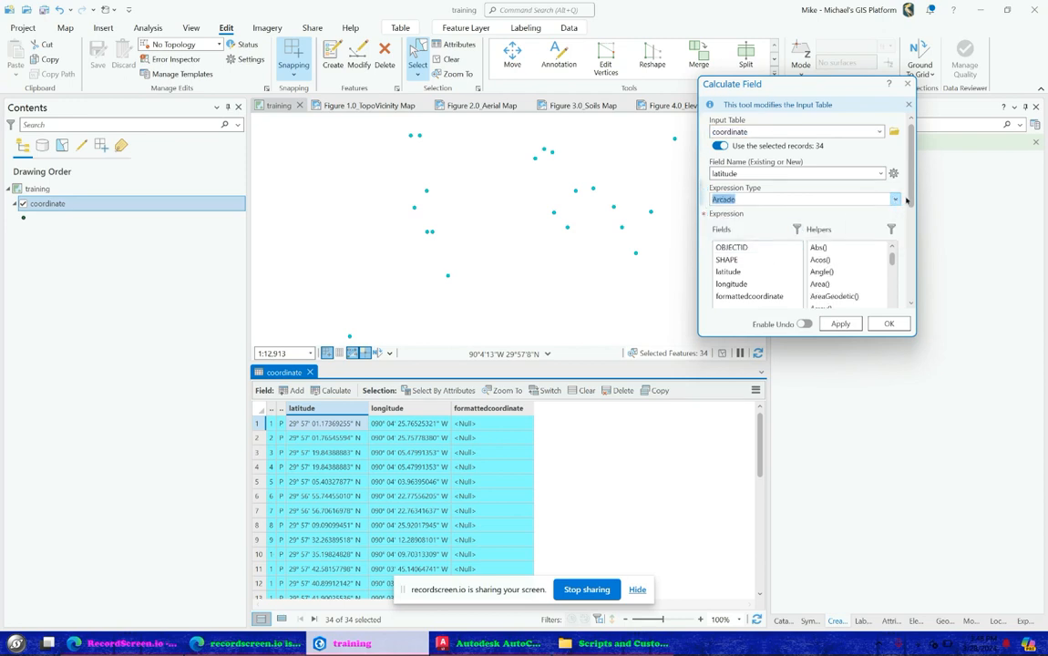
Try to import the DMS Converter.cal expression from the GIS Project's Codes and Converters folder into the Arcade calculation.
{"action": "left_click_drag", "start_coordinate": [907, 179], "coordinate": [912, 275]}
{"action": "left_click", "coordinate": [862, 286]}
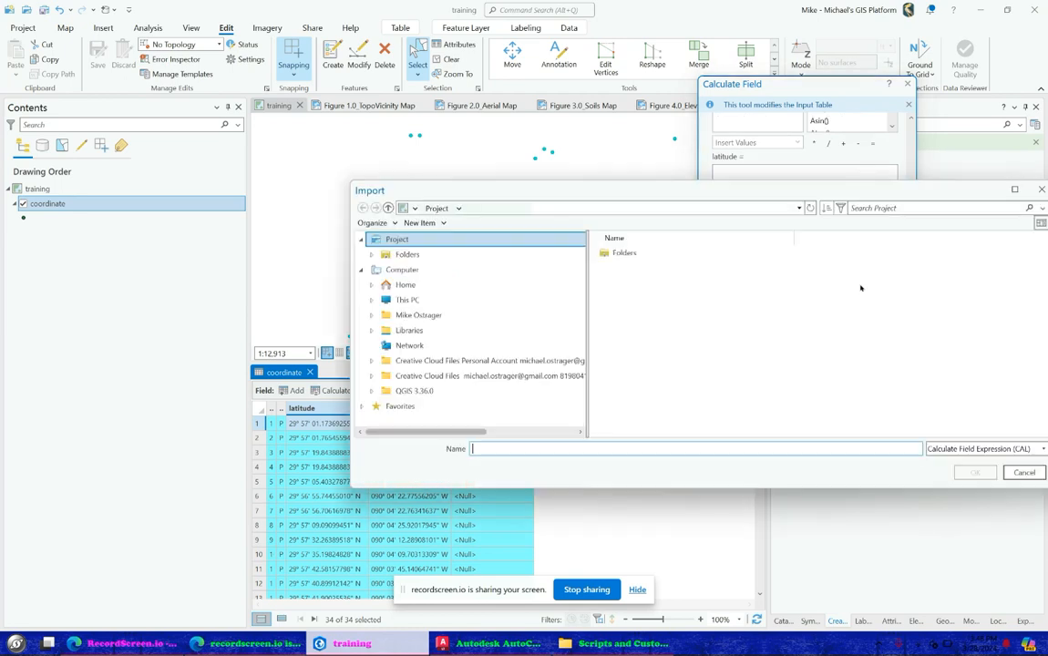
{"action": "double_click", "coordinate": [687, 252]}
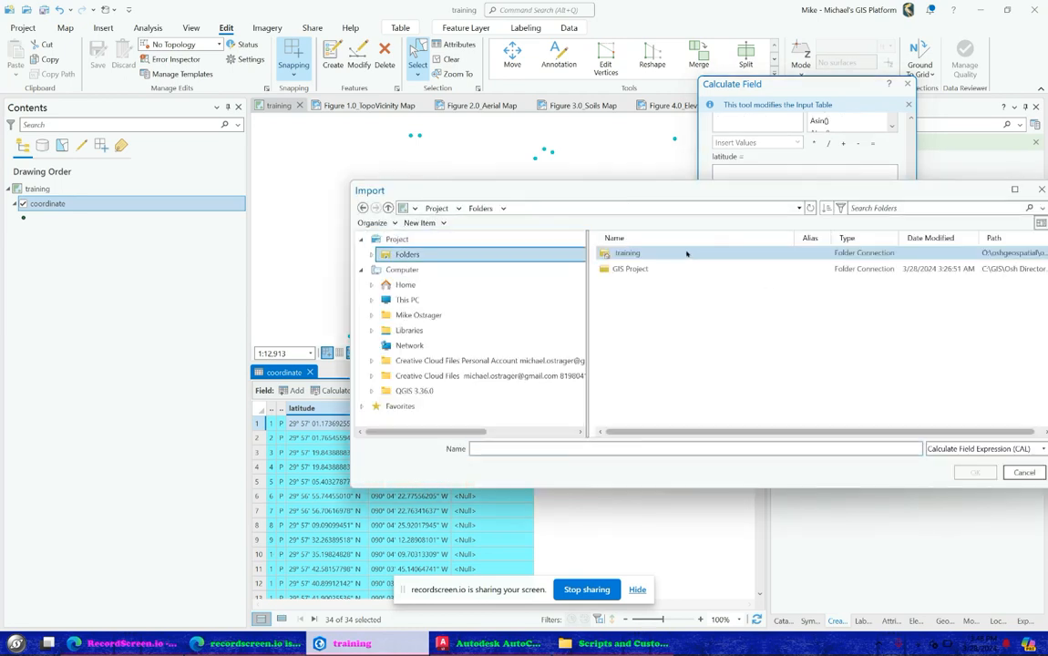
{"action": "left_click", "coordinate": [652, 270]}
{"action": "double_click", "coordinate": [652, 270]}
{"action": "double_click", "coordinate": [652, 270]}
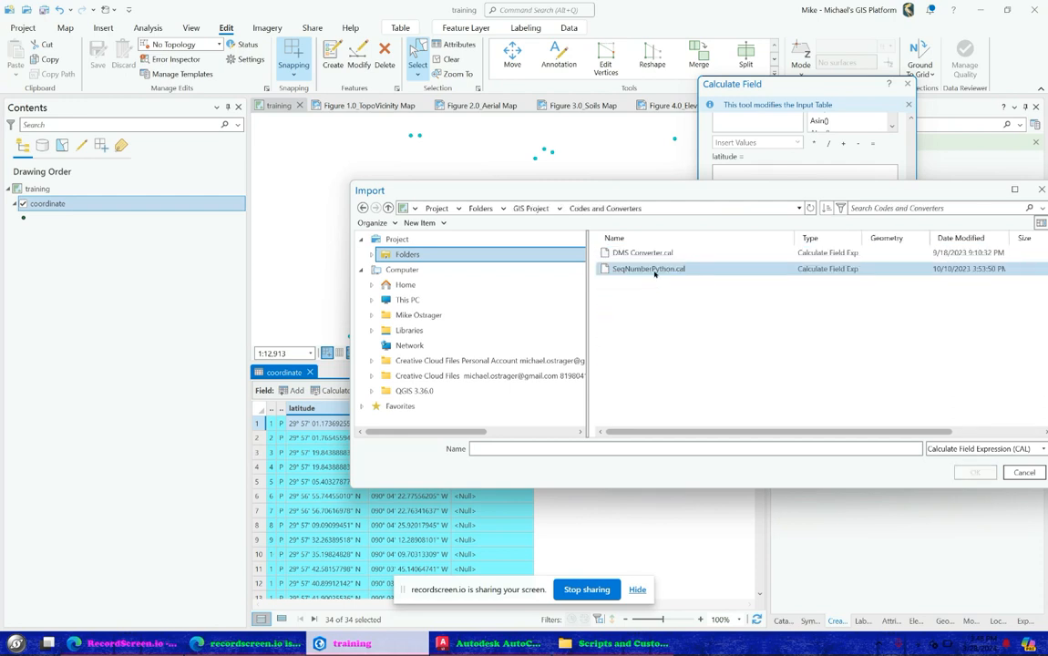
{"action": "key", "text": "Up"}
{"action": "key", "text": "Down"}
{"action": "key", "text": "Up"}
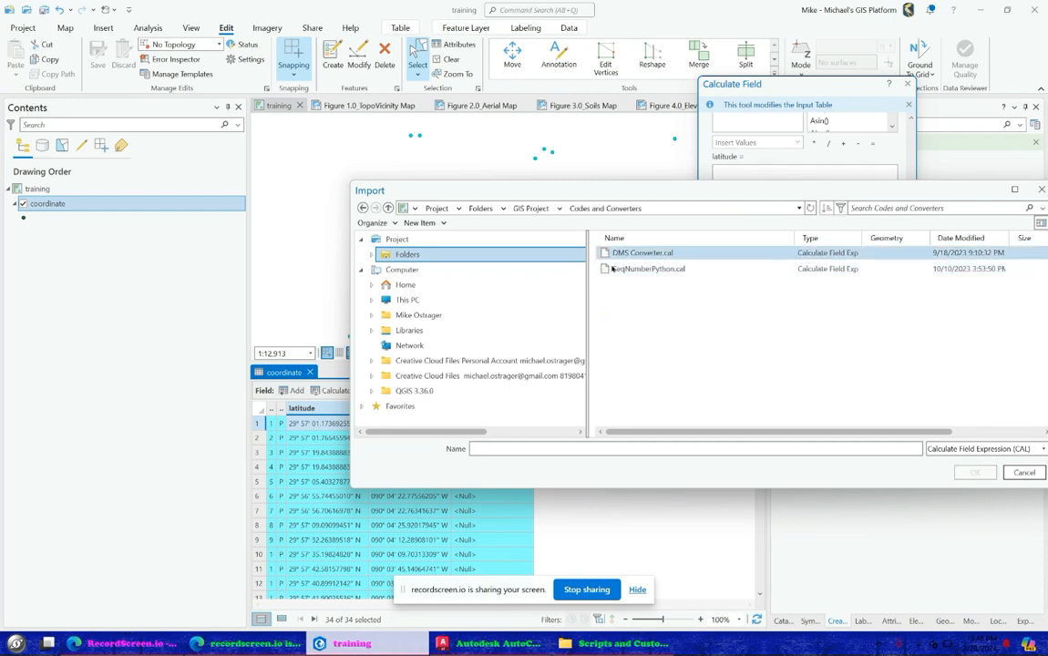
{"action": "key", "text": "Down"}
{"action": "key", "text": "Up"}
{"action": "double_click", "coordinate": [616, 255]}
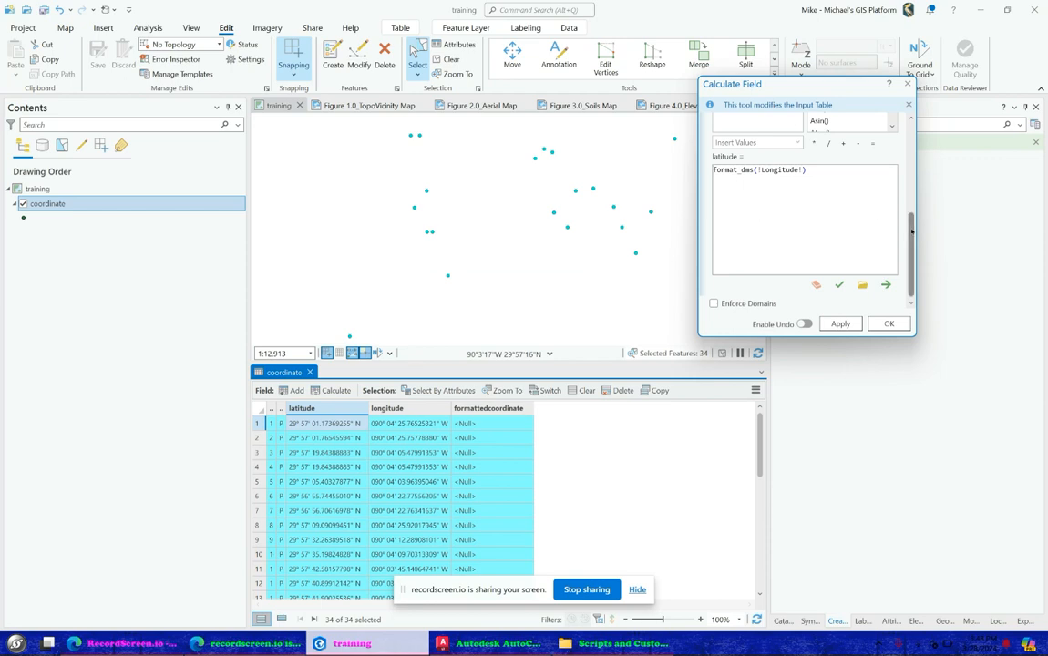
Review the Arcade expression type and clear the imported format_dms expression from the latitude calculation.
{"action": "scroll", "coordinate": [820, 209], "scroll_direction": "up", "scroll_amount": 5}
{"action": "left_click", "coordinate": [852, 199]}
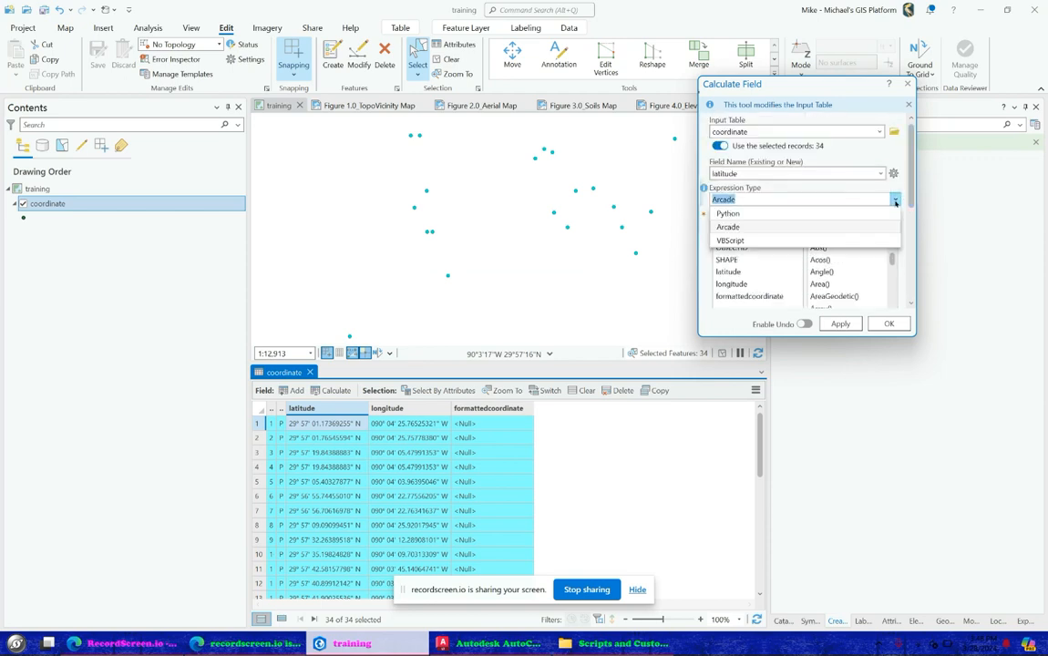
{"action": "left_click", "coordinate": [838, 226]}
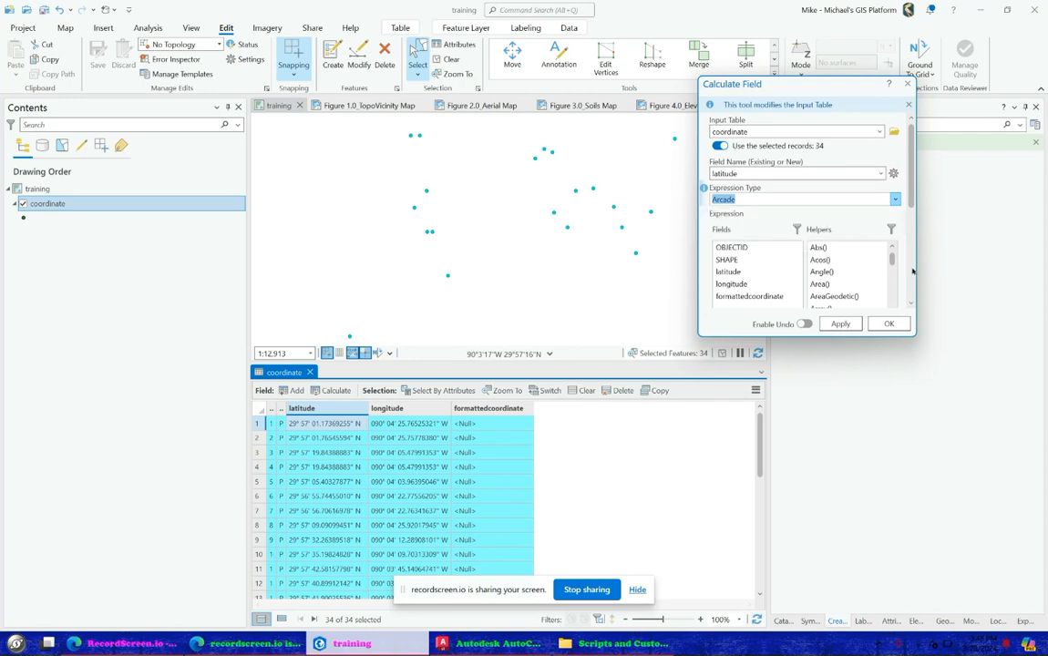
{"action": "scroll", "coordinate": [905, 283], "scroll_direction": "down", "scroll_amount": 5}
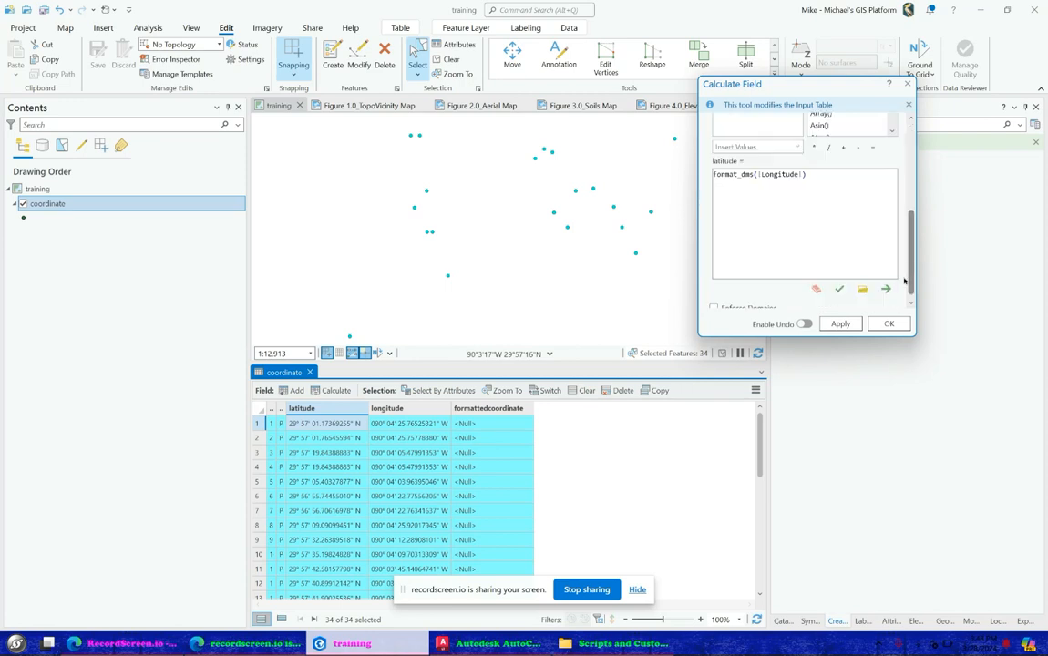
{"action": "left_click", "coordinate": [817, 289]}
Set the expression type to Python and import the DMS Converter.cal expression for the latitude field.
{"action": "left_click", "coordinate": [911, 121]}
{"action": "scroll", "coordinate": [912, 127], "scroll_direction": "up", "scroll_amount": 5}
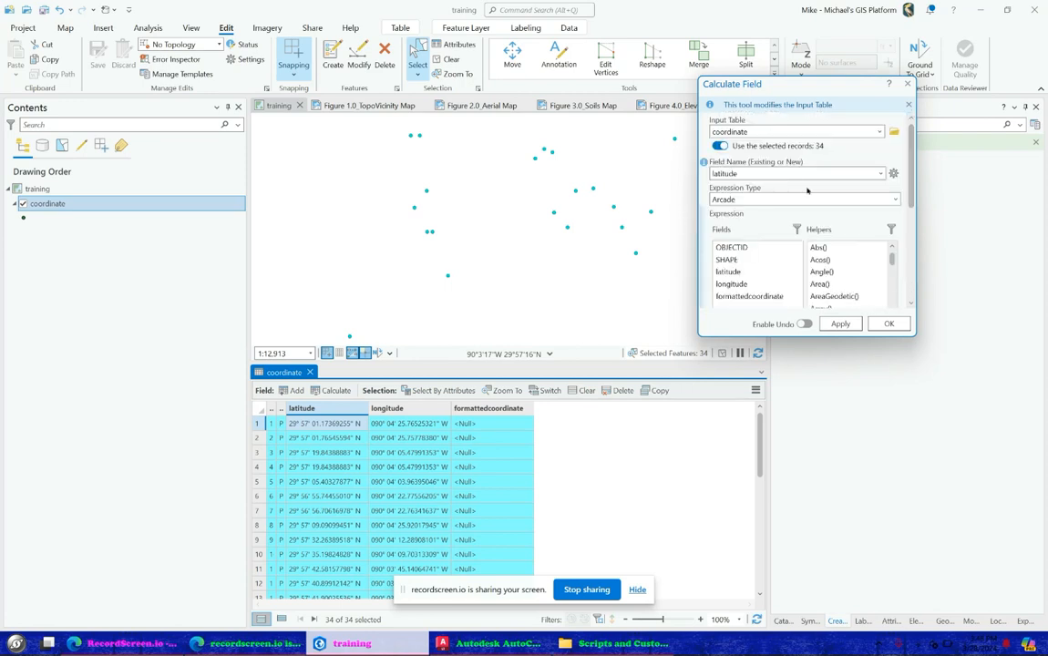
{"action": "left_click", "coordinate": [896, 200]}
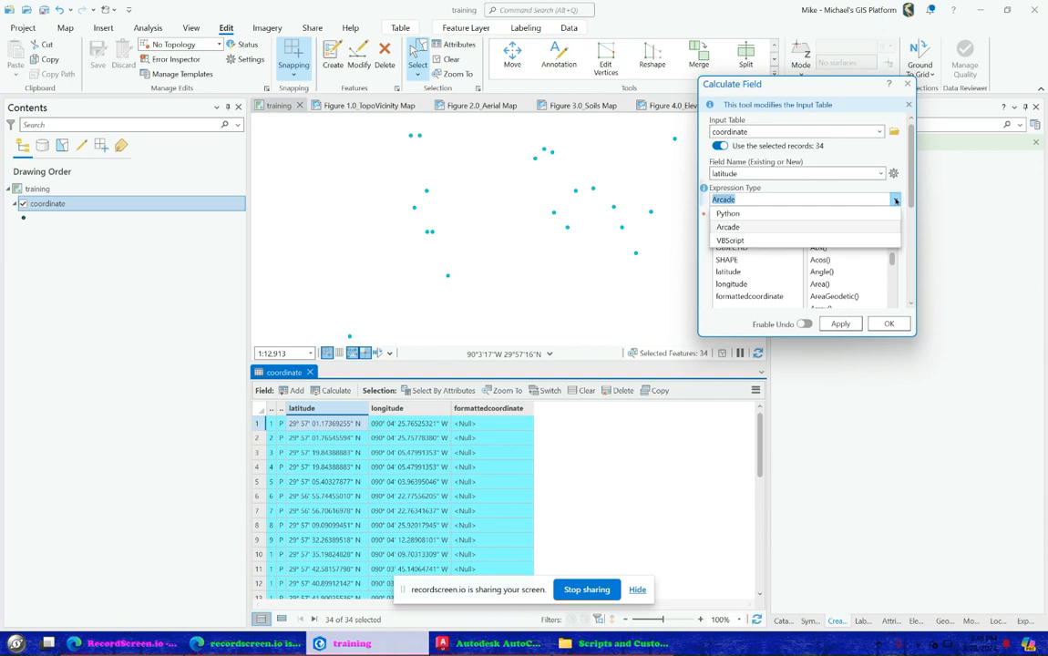
{"action": "left_click", "coordinate": [807, 214]}
{"action": "scroll", "coordinate": [912, 243], "scroll_direction": "down", "scroll_amount": 5}
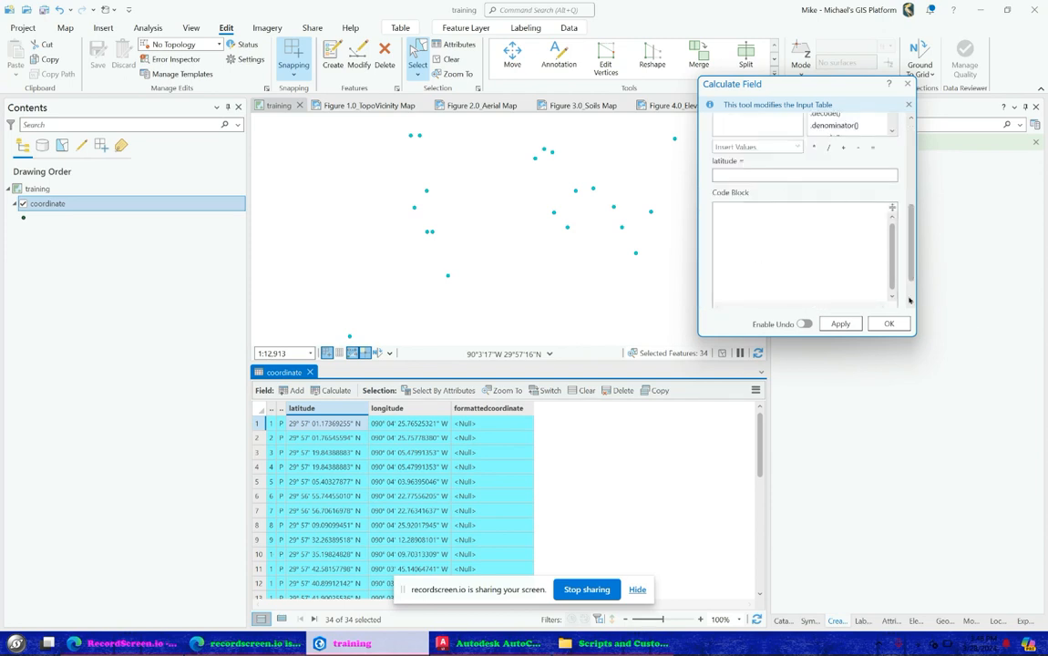
{"action": "scroll", "coordinate": [909, 299], "scroll_direction": "down", "scroll_amount": 1}
{"action": "left_click", "coordinate": [818, 276]}
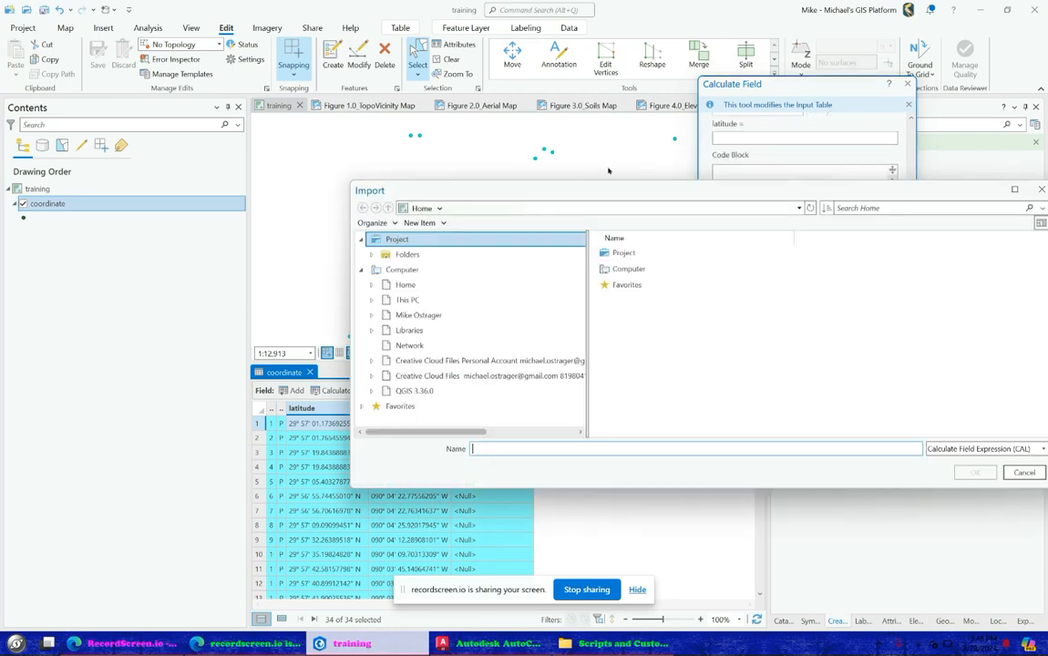
{"action": "double_click", "coordinate": [653, 248]}
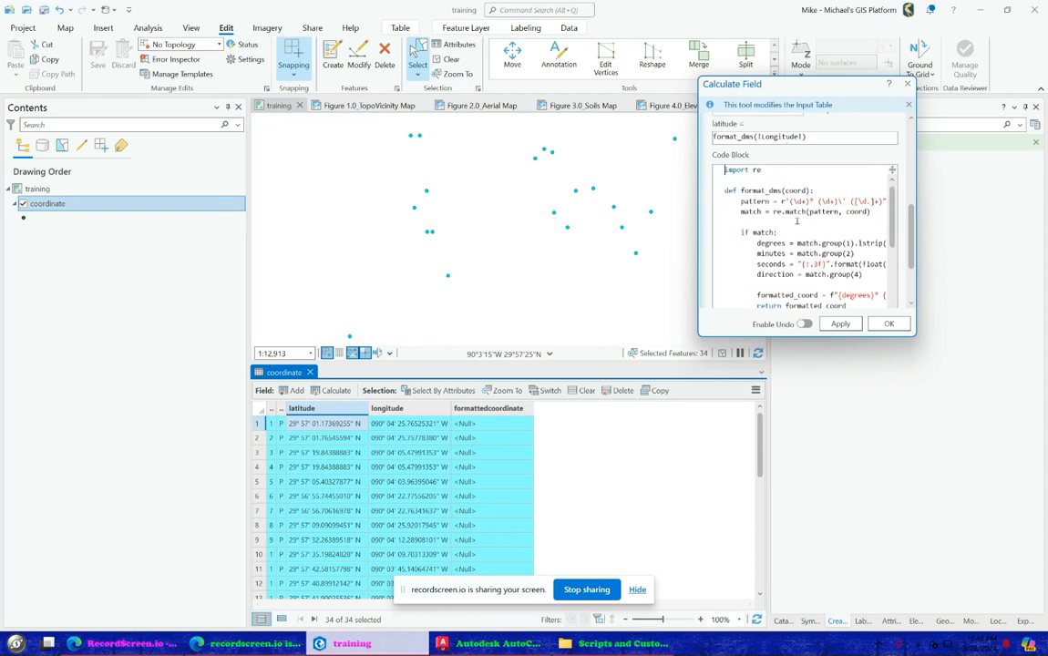
Change the latitude expression to format_dms(!latitude!) and run the field calculation.
{"action": "scroll", "coordinate": [845, 144], "scroll_direction": "up", "scroll_amount": 10}
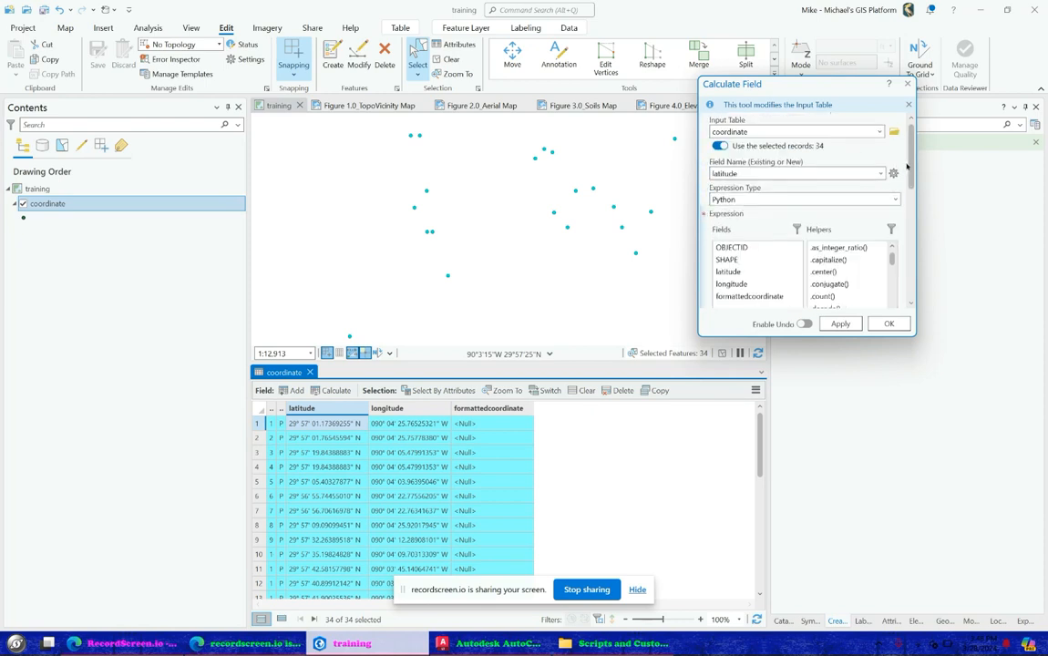
{"action": "scroll", "coordinate": [910, 186], "scroll_direction": "down", "scroll_amount": 2}
{"action": "scroll", "coordinate": [909, 185], "scroll_direction": "down", "scroll_amount": 5}
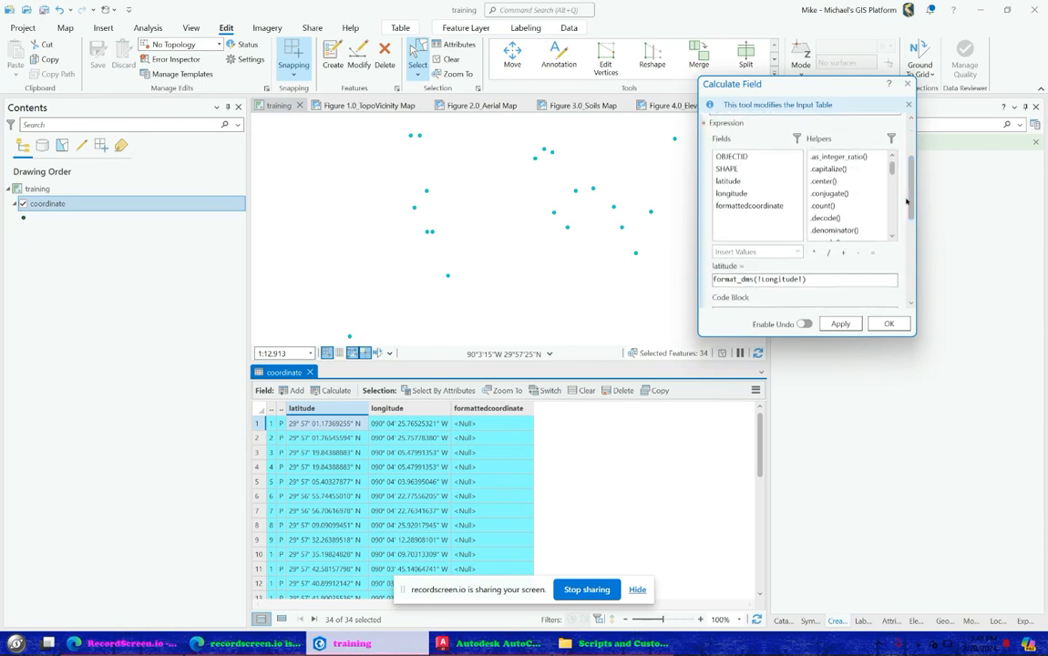
{"action": "double_click", "coordinate": [781, 278]}
{"action": "double_click", "coordinate": [728, 181]}
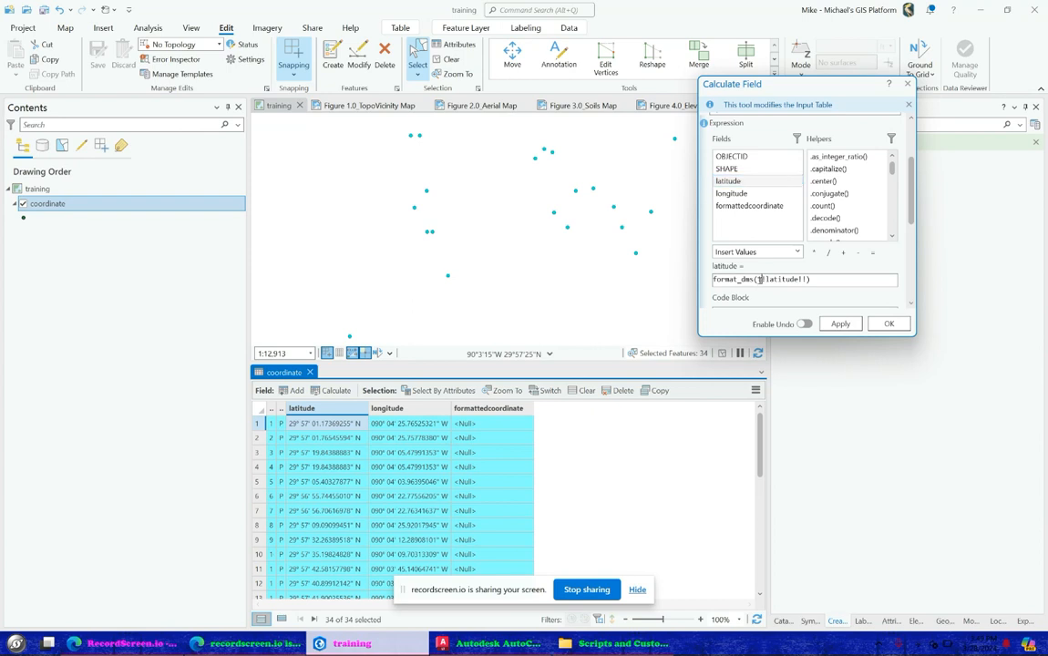
{"action": "key", "text": "BackSpace"}
{"action": "key", "text": "BackSpace"}
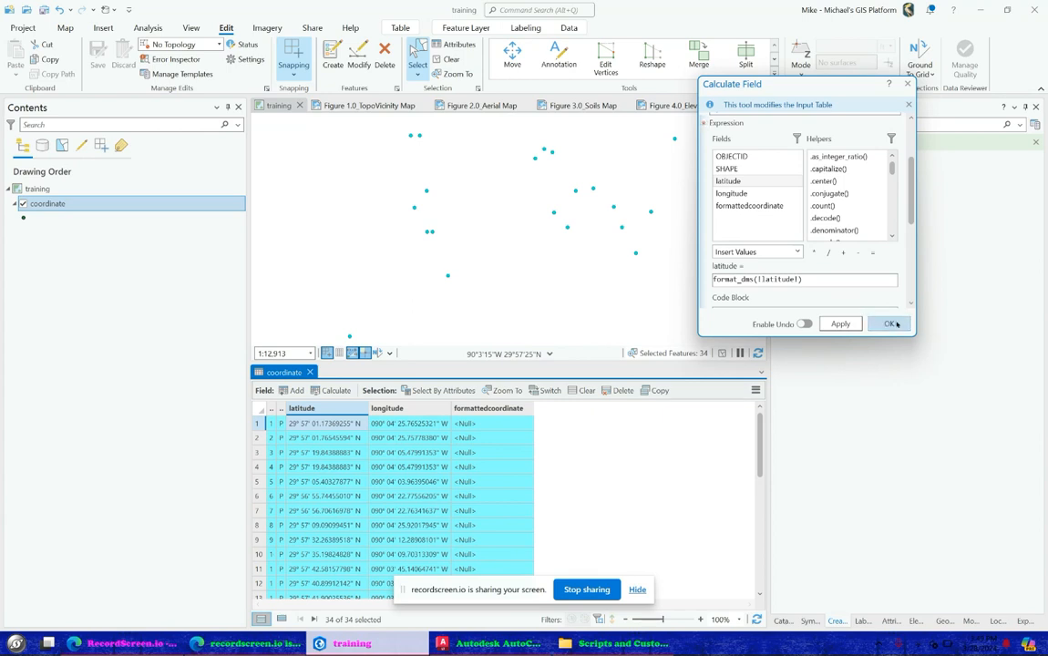
{"action": "left_click", "coordinate": [888, 324]}
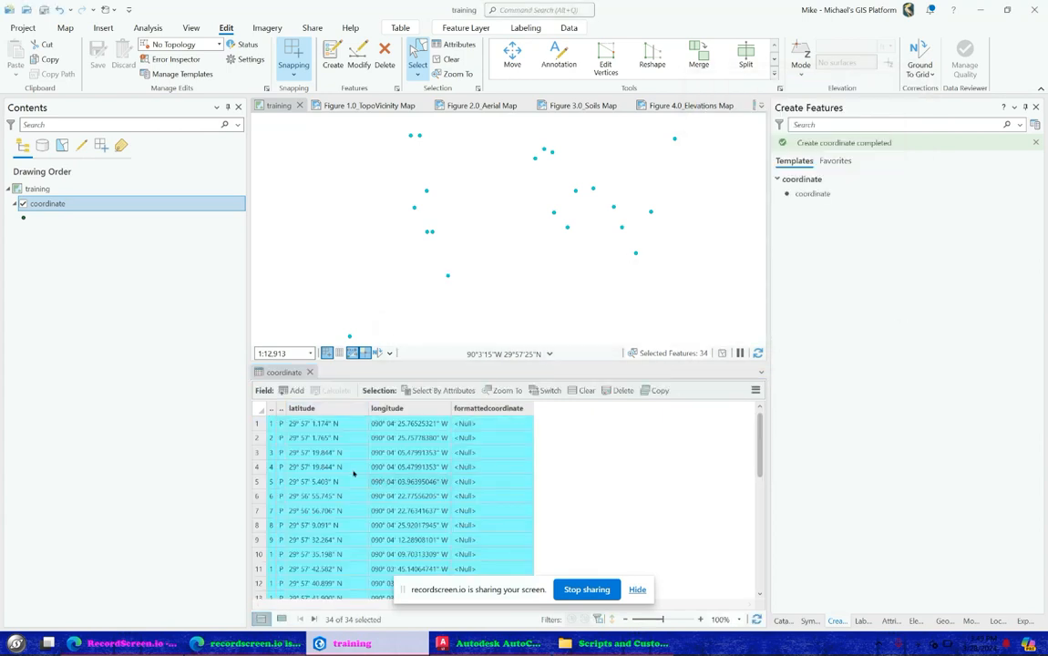
Look through the reformatted latitude values, then select all records and start Calculate Field on the longitude field.
{"action": "left_click", "coordinate": [318, 407]}
{"action": "scroll", "coordinate": [319, 492], "scroll_direction": "down", "scroll_amount": 8}
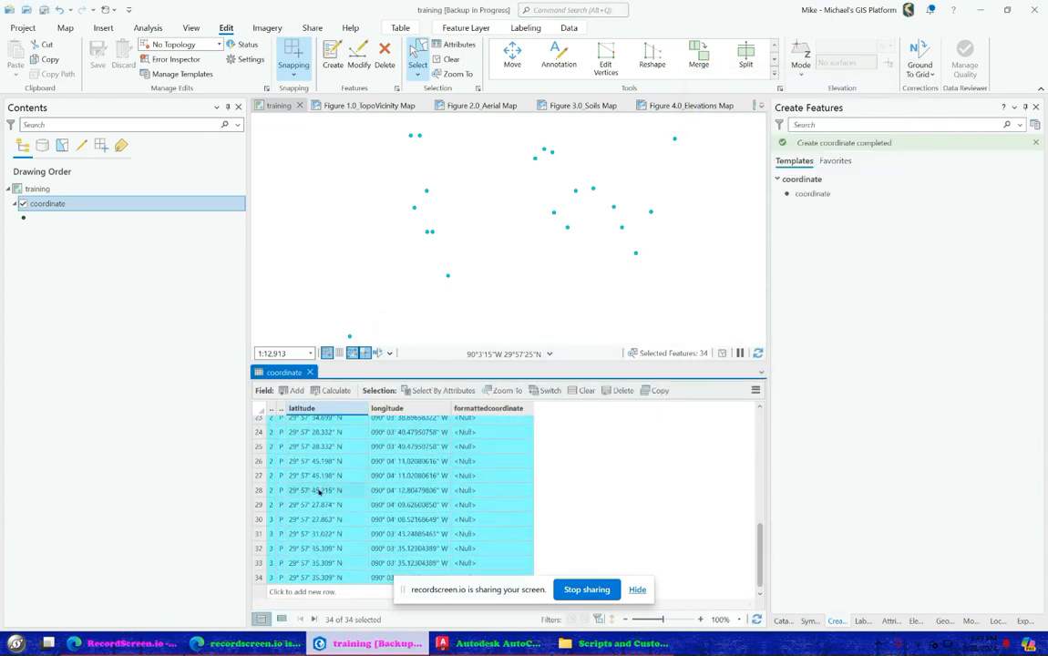
{"action": "scroll", "coordinate": [319, 493], "scroll_direction": "up", "scroll_amount": 8}
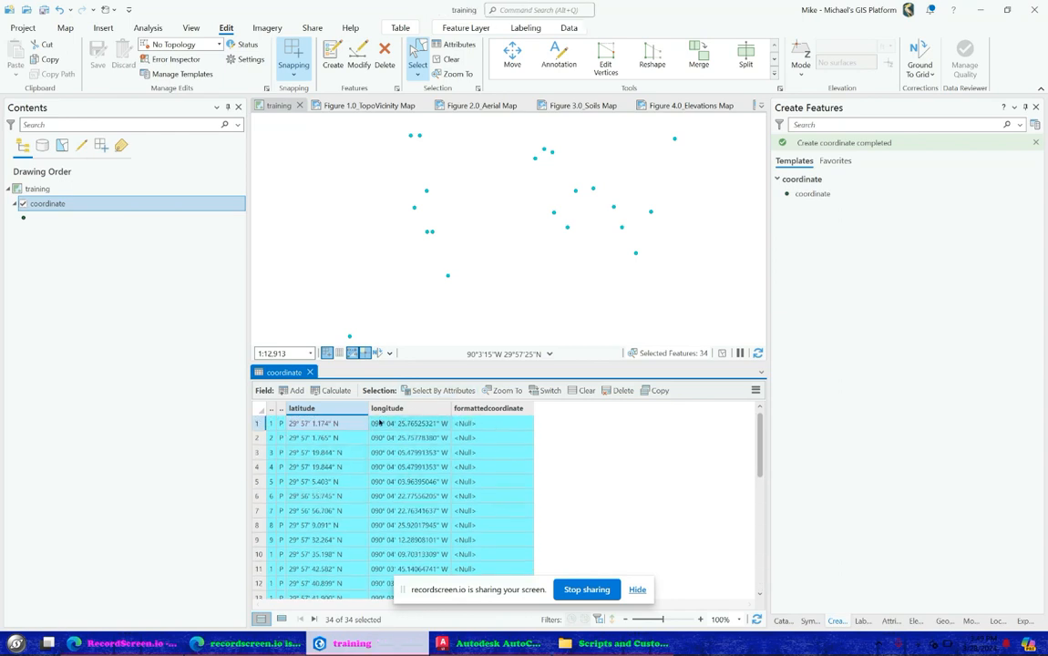
{"action": "left_click", "coordinate": [260, 424]}
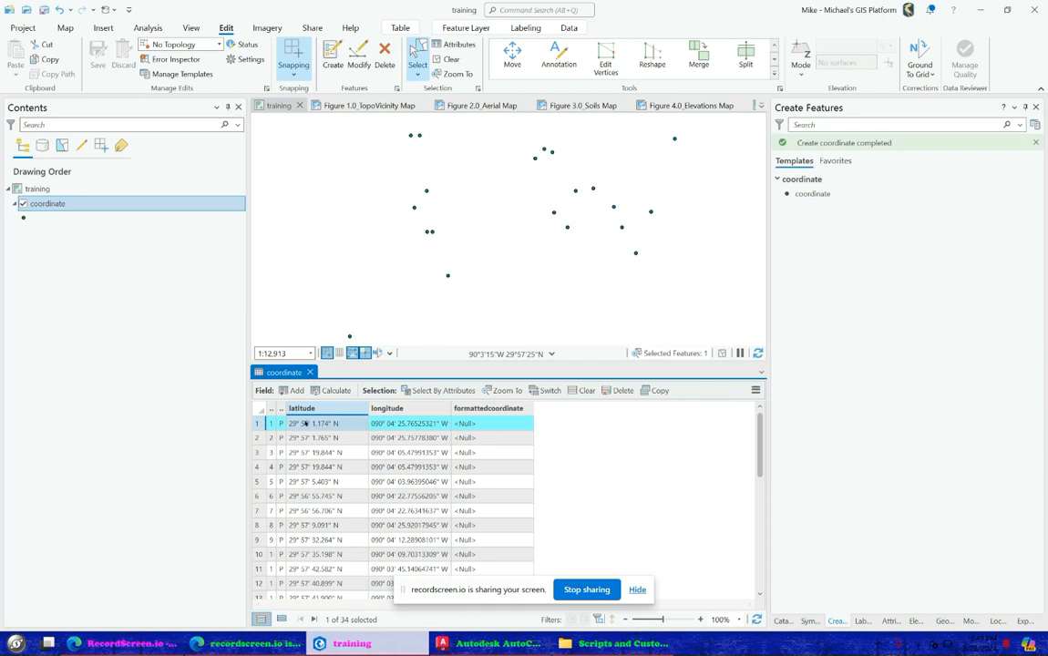
{"action": "key", "text": "ctrl+a"}
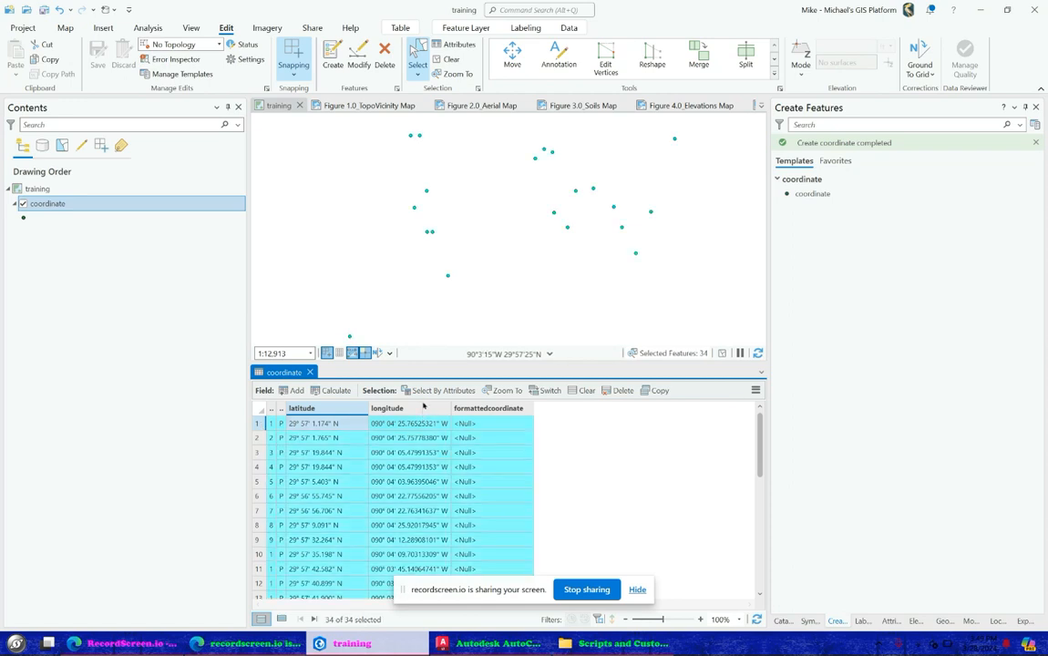
{"action": "right_click", "coordinate": [423, 406]}
{"action": "left_click", "coordinate": [488, 416]}
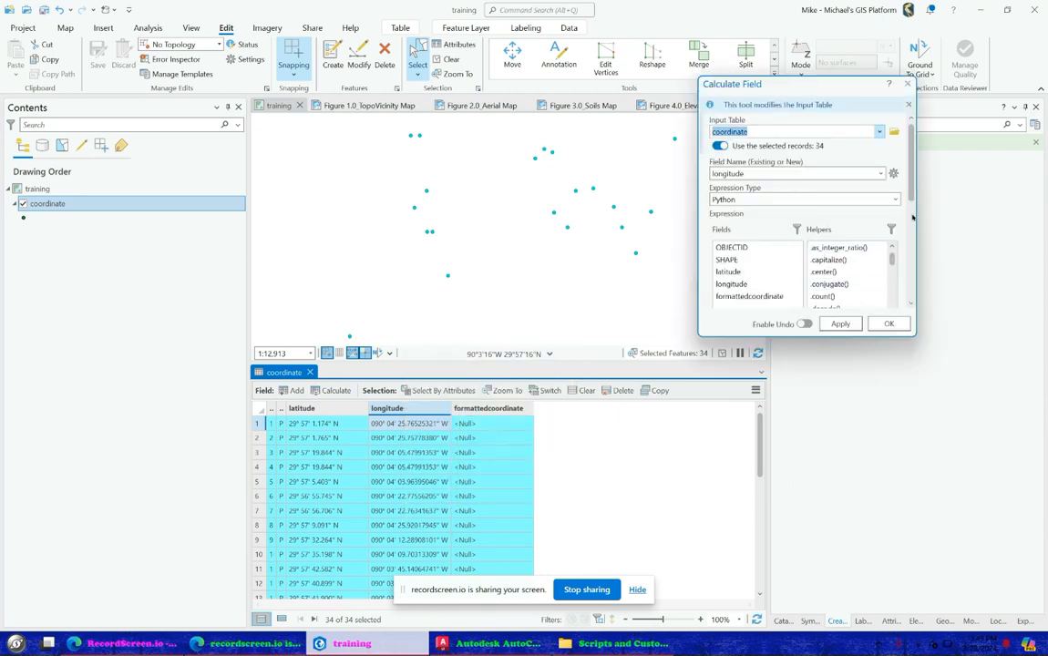
Change the longitude expression to format_dms(!longitude!) and run the field calculation.
{"action": "scroll", "coordinate": [770, 230], "scroll_direction": "down", "scroll_amount": 5}
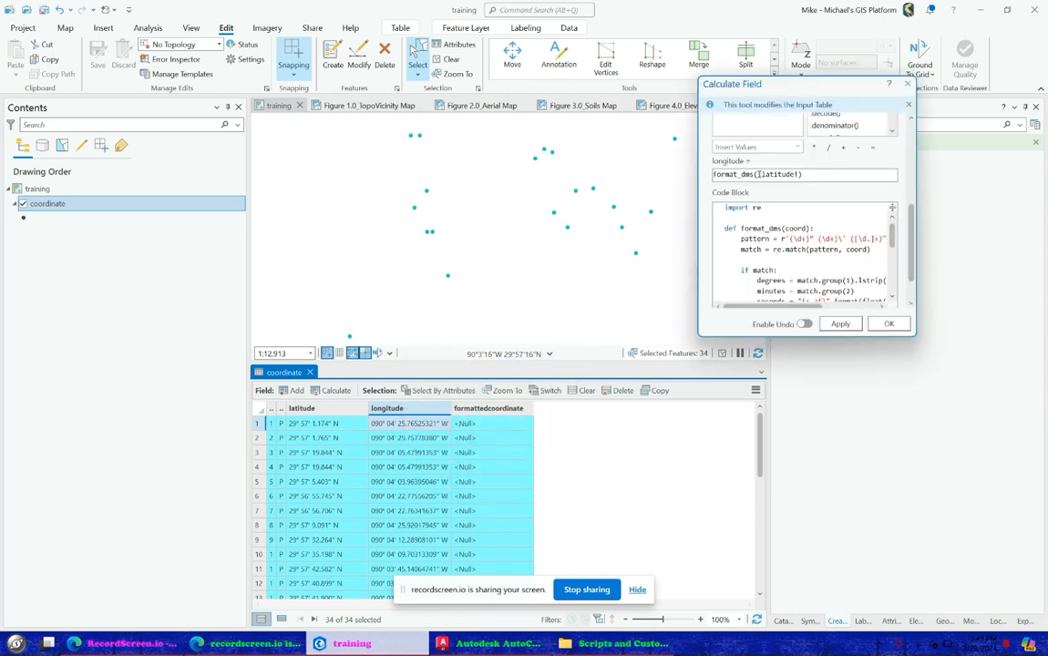
{"action": "left_click_drag", "start_coordinate": [759, 174], "coordinate": [789, 174]}
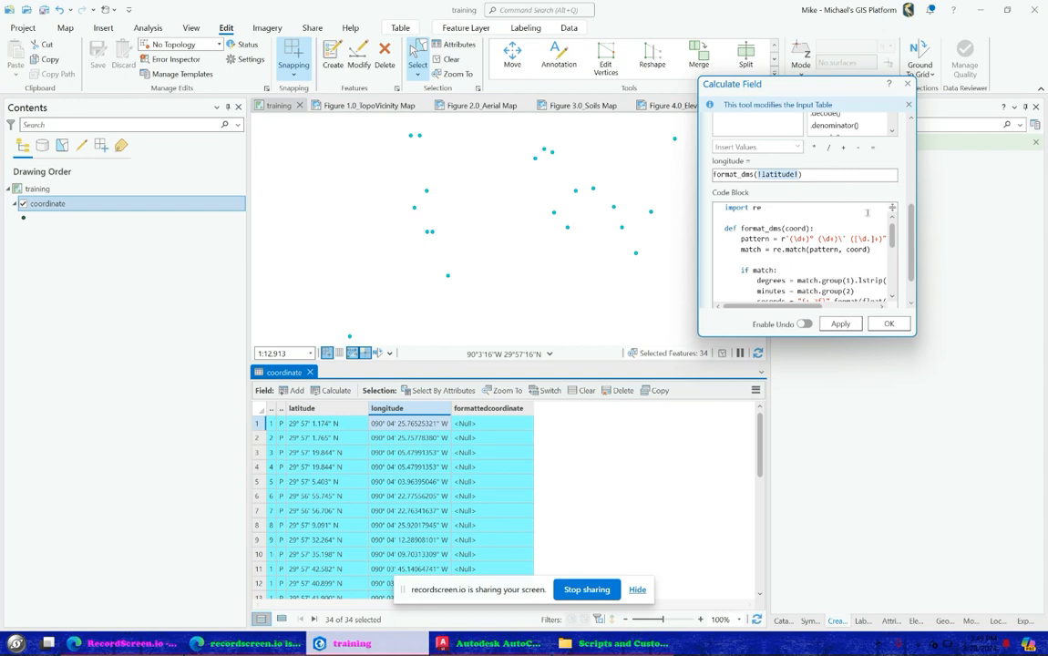
{"action": "scroll", "coordinate": [774, 257], "scroll_direction": "up", "scroll_amount": 5}
{"action": "left_click", "coordinate": [740, 283]}
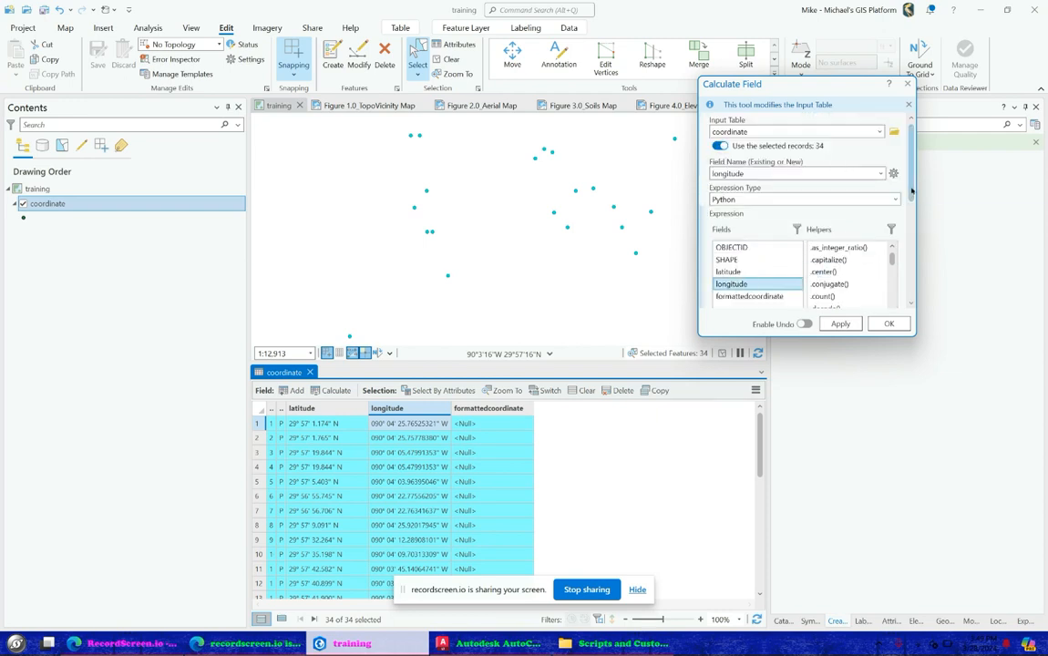
{"action": "left_click_drag", "start_coordinate": [911, 191], "coordinate": [913, 271]}
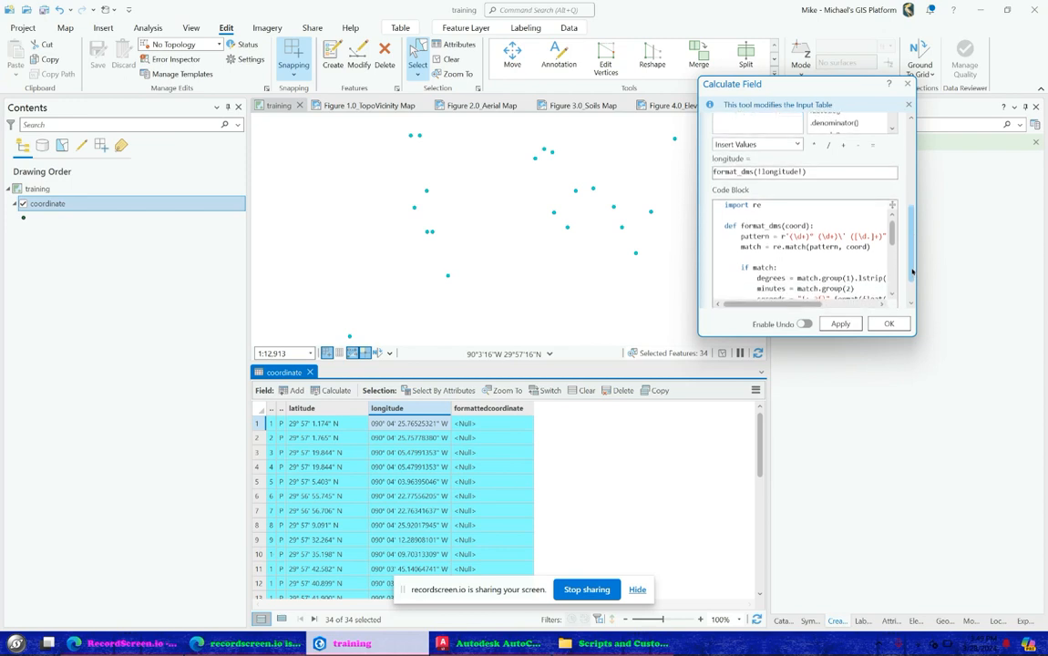
{"action": "left_click", "coordinate": [889, 323]}
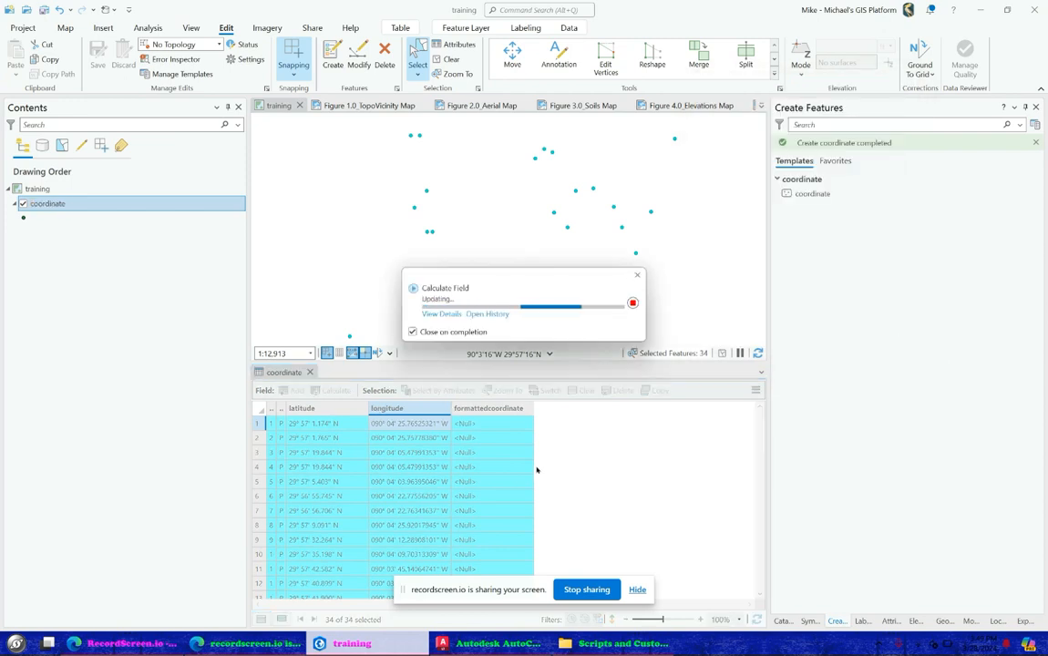
{"action": "left_click", "coordinate": [428, 412]}
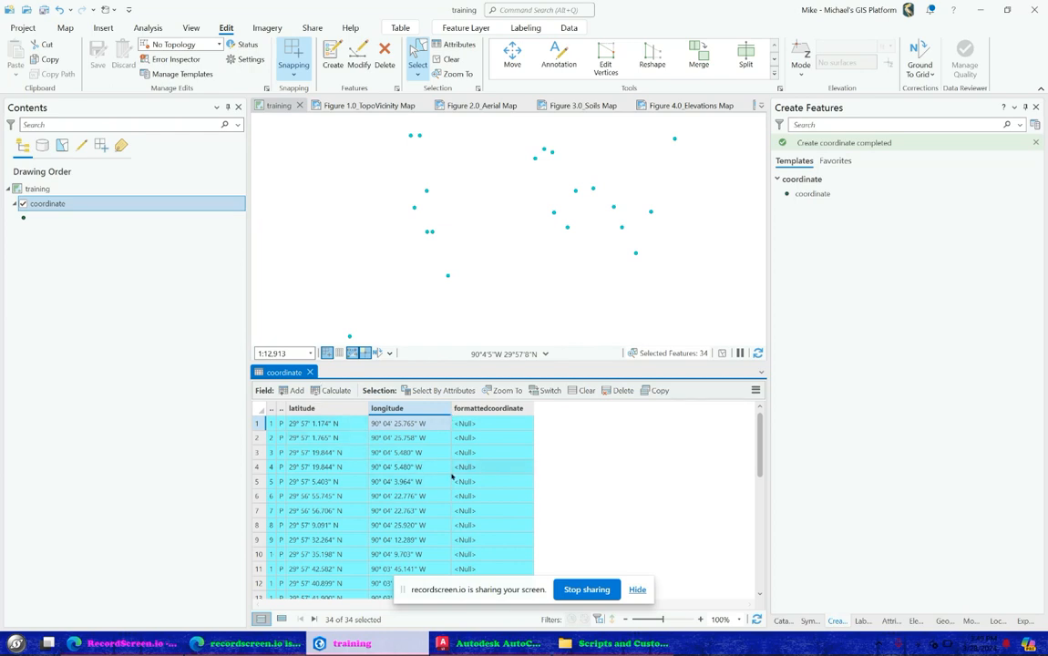
Select all records and start Calculate Field on the formattedcoordinate field with Python as the expression type.
{"action": "left_click", "coordinate": [257, 453]}
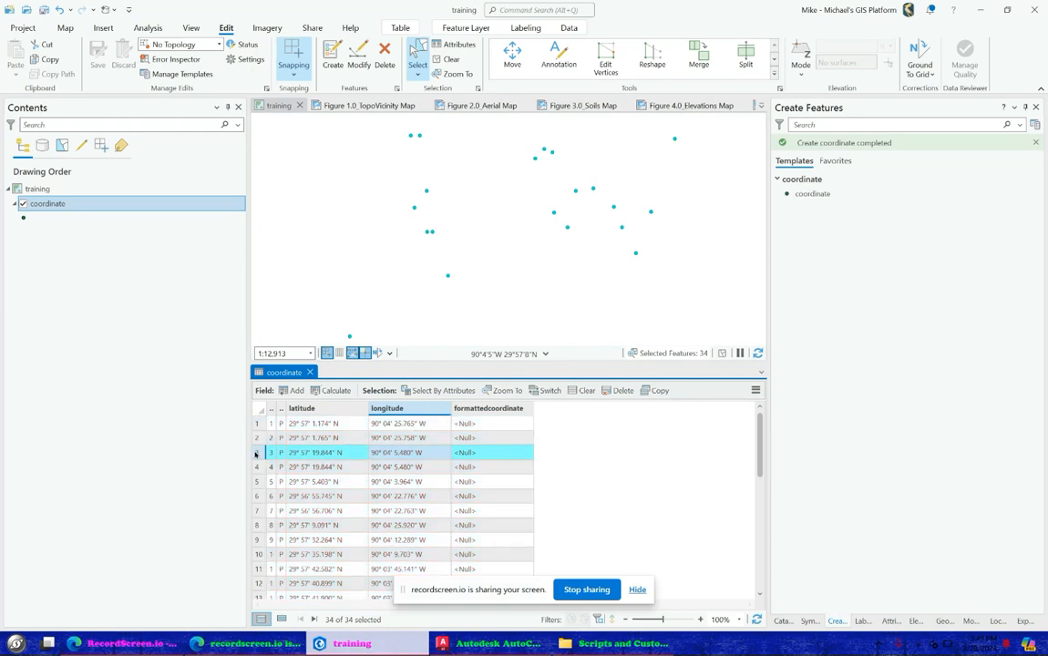
{"action": "key", "text": "ctrl+a"}
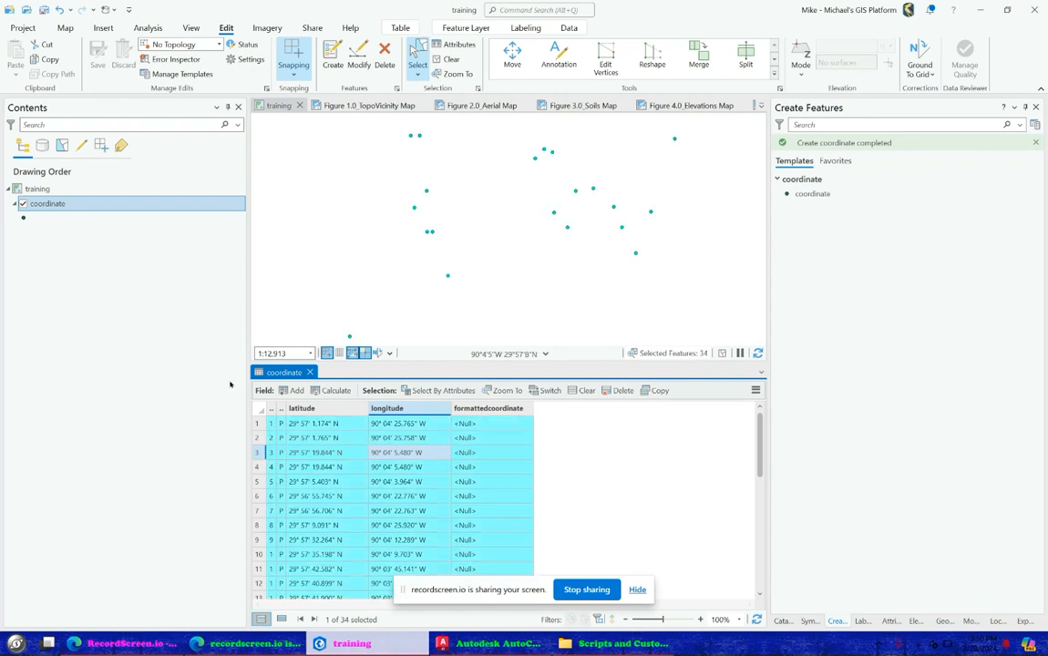
{"action": "right_click", "coordinate": [490, 409]}
{"action": "left_click", "coordinate": [514, 422]}
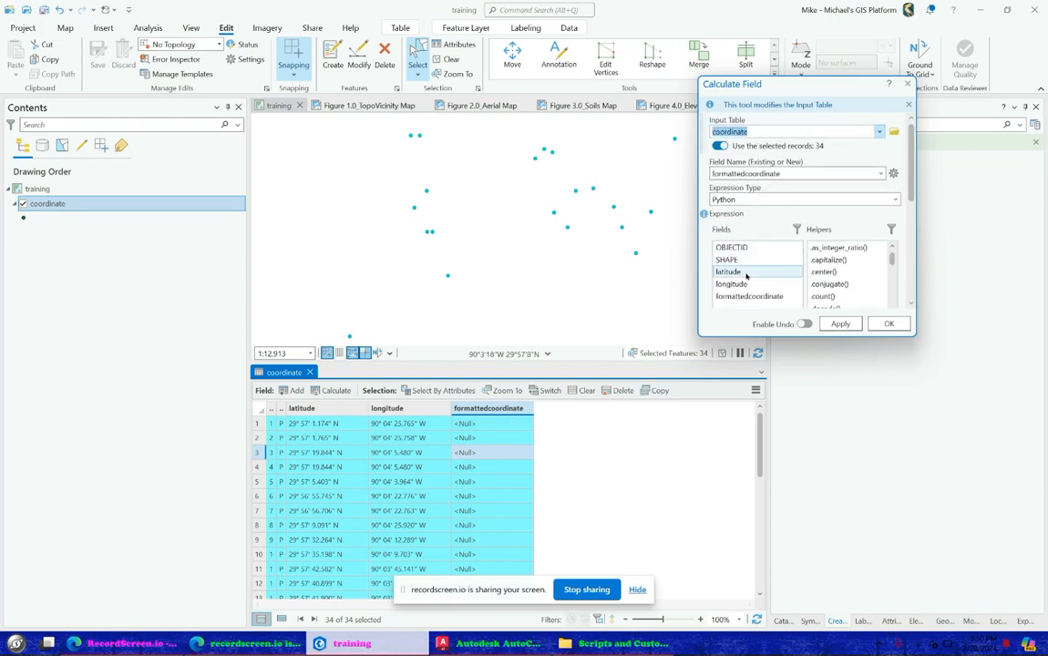
{"action": "left_click", "coordinate": [856, 199]}
{"action": "left_click", "coordinate": [857, 226]}
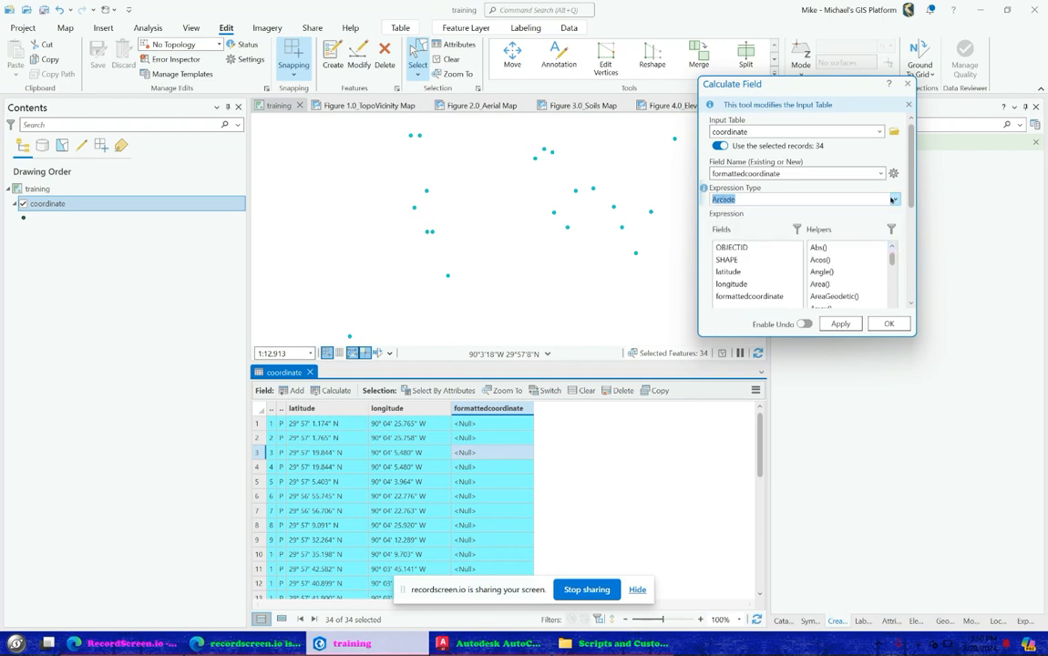
{"action": "left_click", "coordinate": [893, 200]}
{"action": "left_click", "coordinate": [862, 213]}
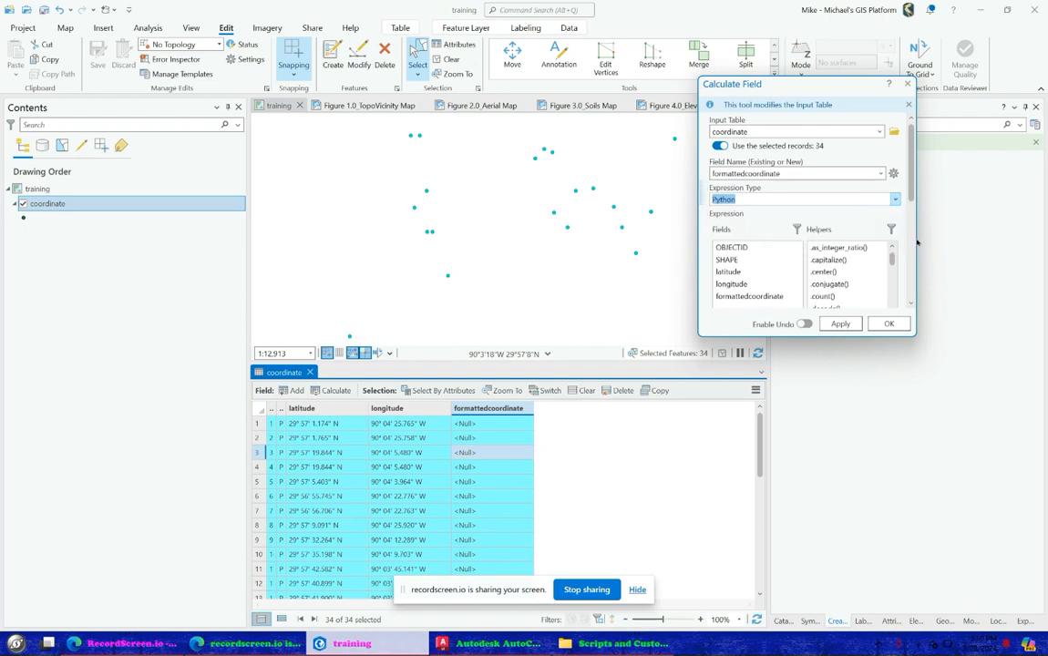
{"action": "scroll", "coordinate": [910, 243], "scroll_direction": "down", "scroll_amount": 5}
{"action": "scroll", "coordinate": [820, 270], "scroll_direction": "down", "scroll_amount": 2}
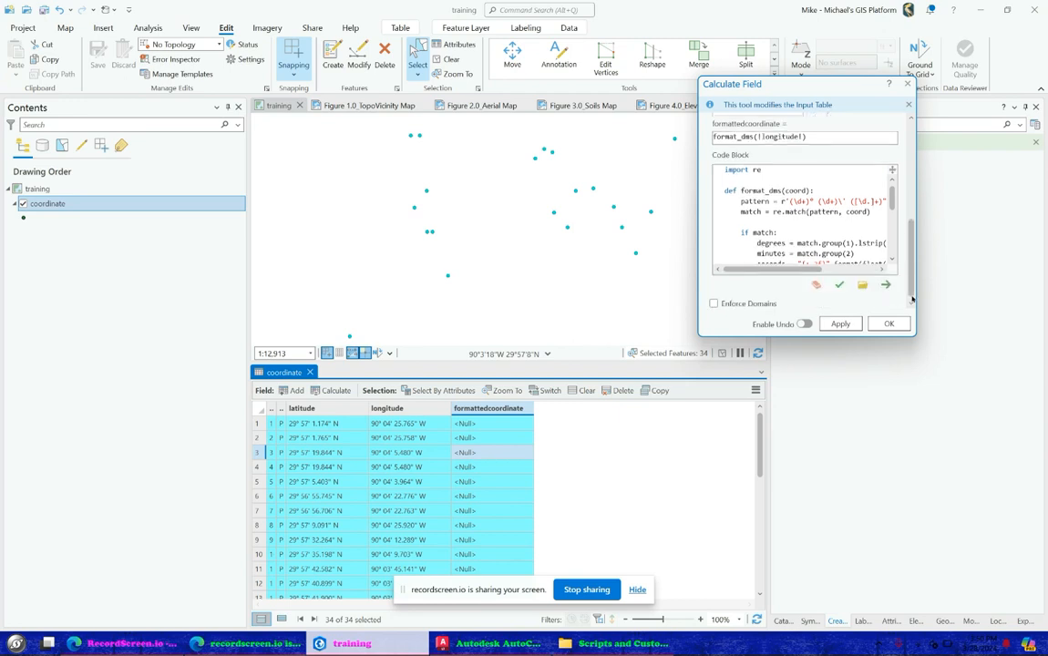
Clear the existing expression and code block, and change the formattedcoordinate calculation's expression type to Arcade.
{"action": "left_click", "coordinate": [815, 285]}
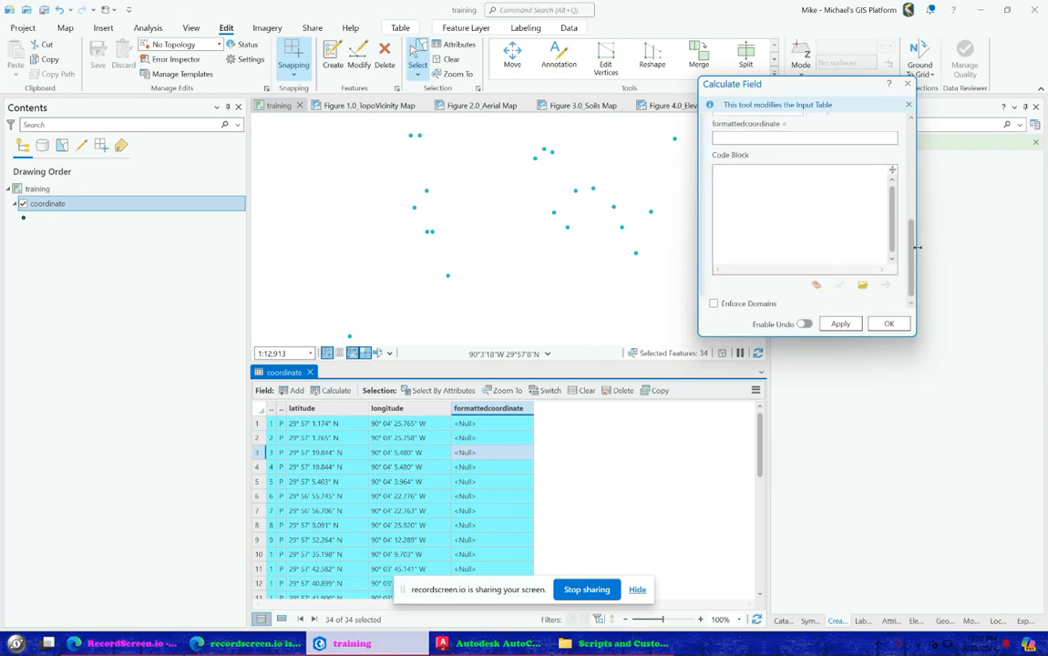
{"action": "scroll", "coordinate": [910, 243], "scroll_direction": "up", "scroll_amount": 7}
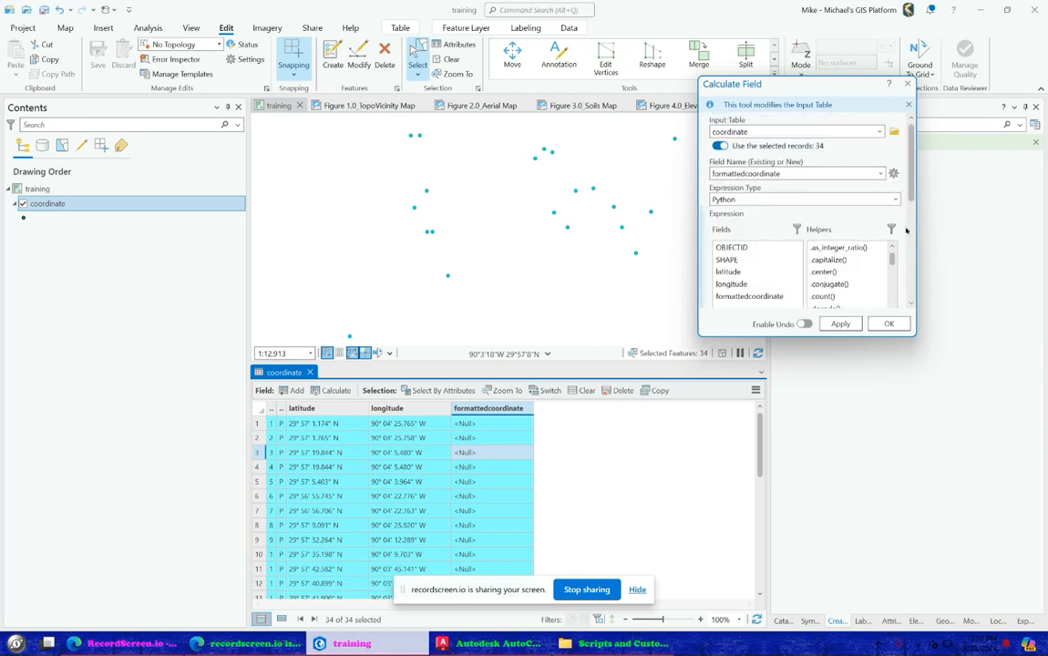
{"action": "left_click", "coordinate": [896, 199]}
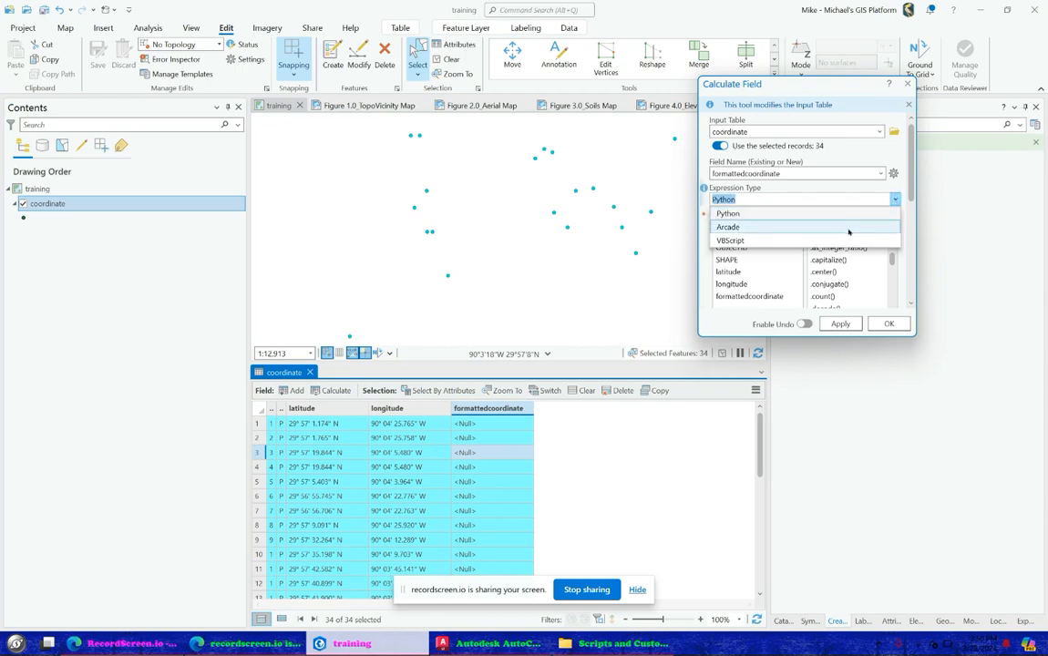
{"action": "left_click", "coordinate": [898, 227]}
{"action": "scroll", "coordinate": [909, 244], "scroll_direction": "down", "scroll_amount": 5}
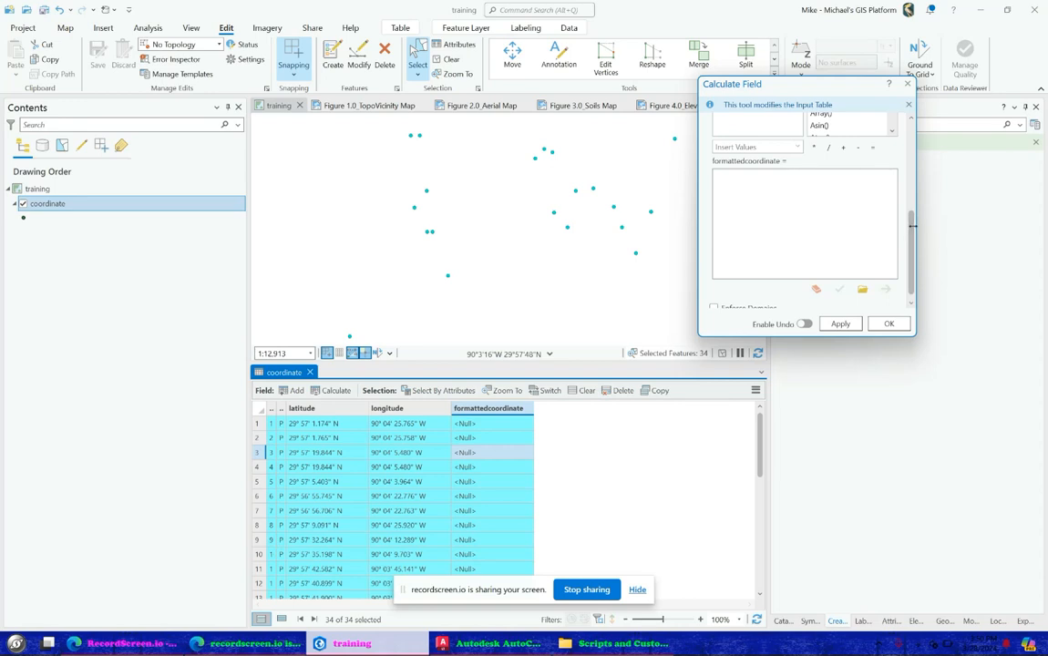
{"action": "left_click_drag", "start_coordinate": [909, 226], "coordinate": [908, 182]}
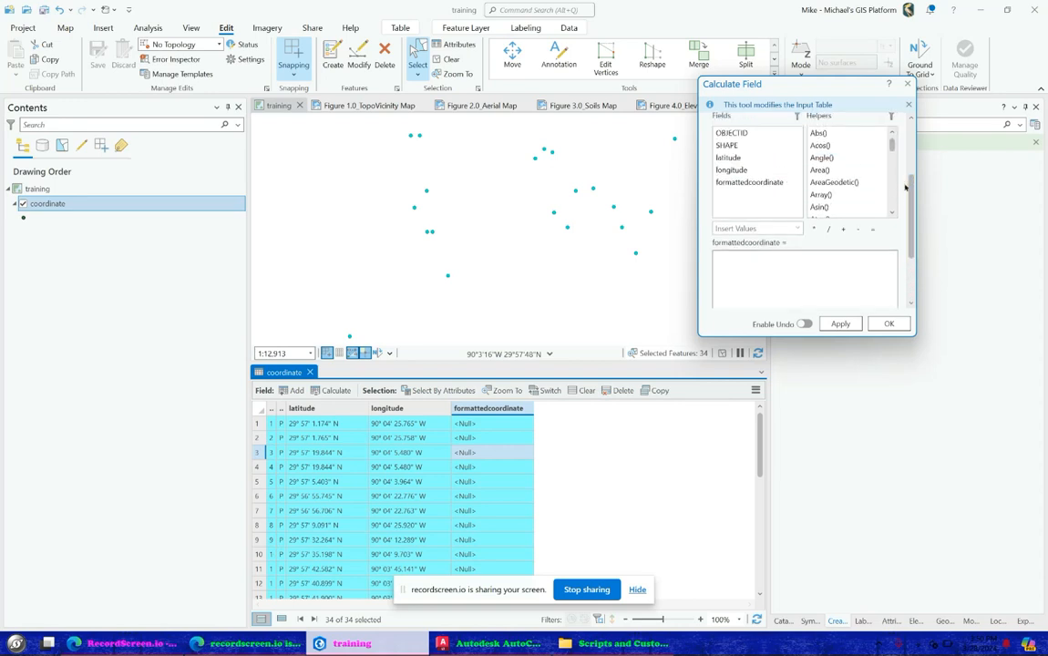
Build the formattedcoordinate expression $feature.latitude + "," + TextFormatting.NewLine + $feature.longitude.
{"action": "left_click", "coordinate": [734, 158]}
{"action": "left_click", "coordinate": [808, 253]}
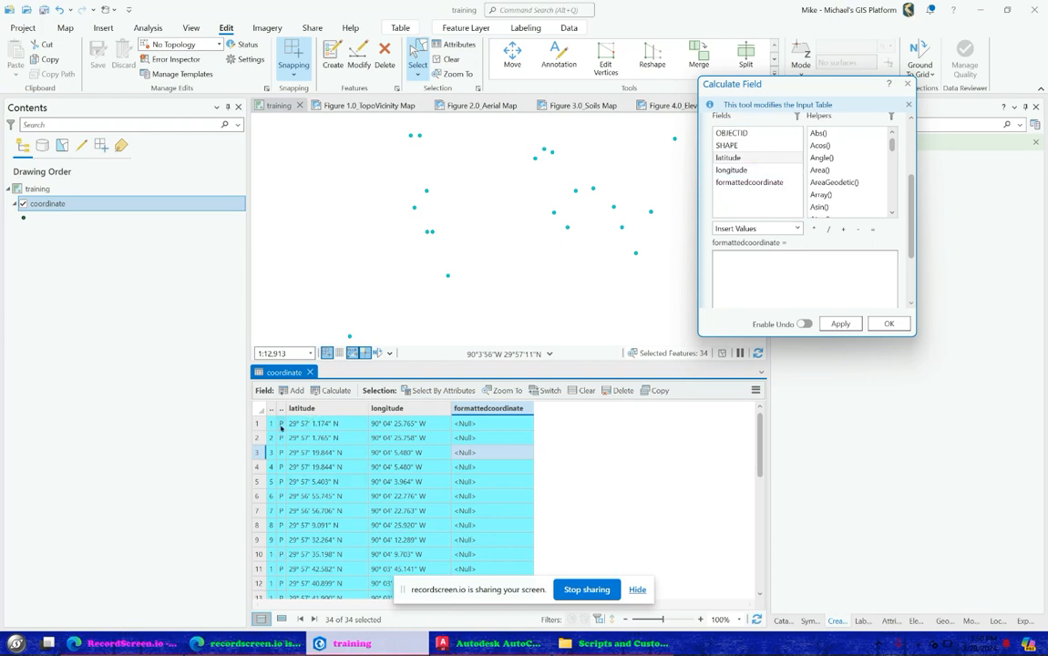
{"action": "double_click", "coordinate": [743, 158]}
{"action": "type", "text": "\""}
{"action": "type", "text": "xtFormatt"}
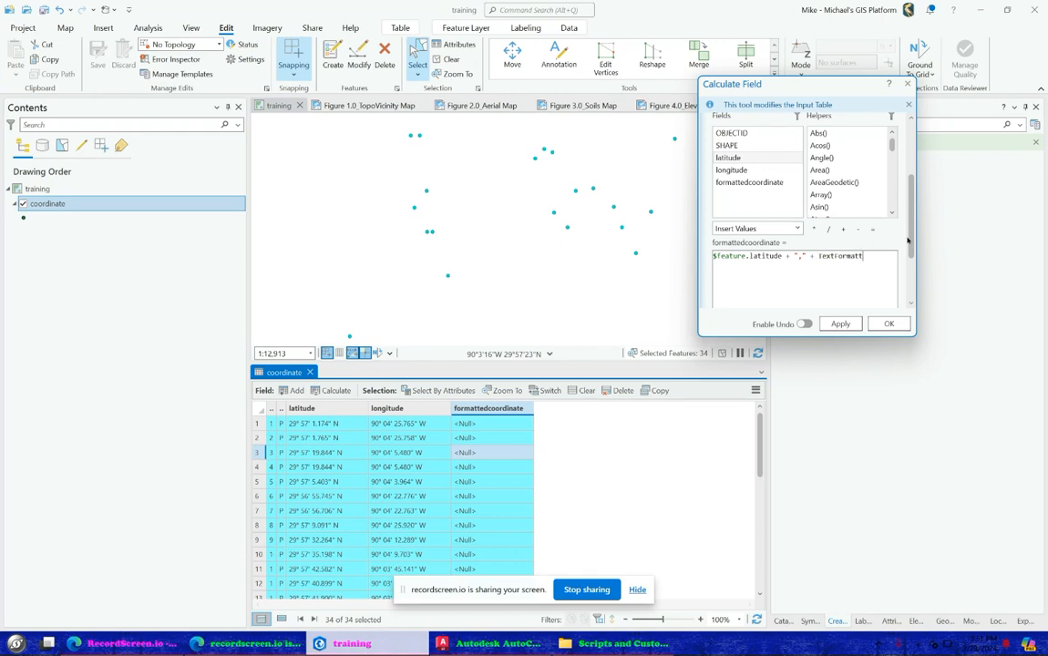
{"action": "type", "text": "ing"}
{"action": "type", "text": ".NewLi"}
{"action": "type", "text": "ne +"}
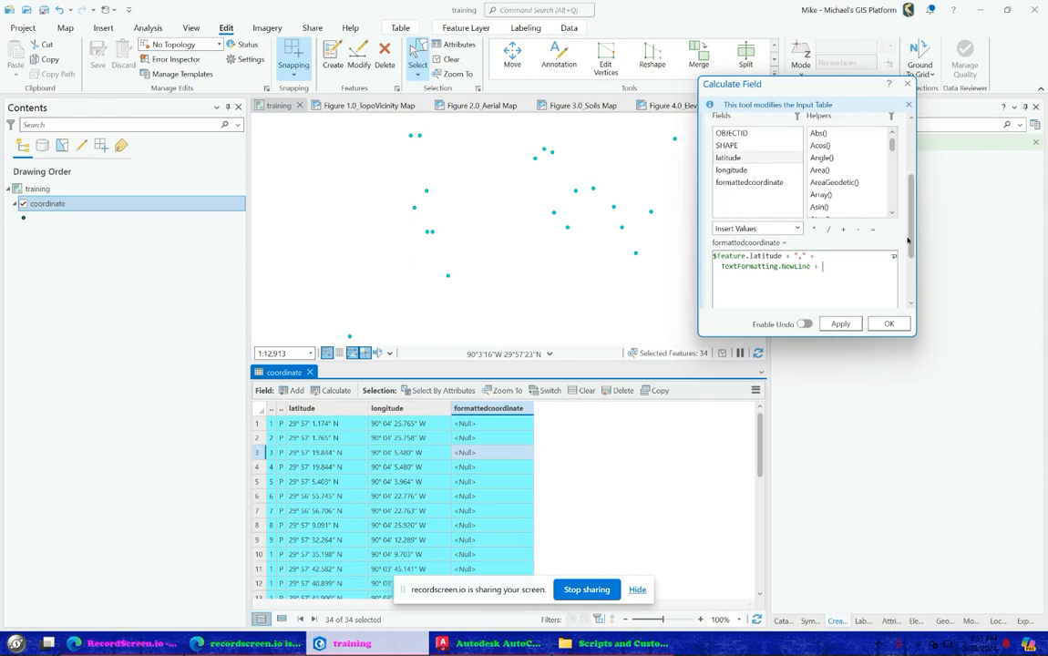
{"action": "double_click", "coordinate": [731, 170]}
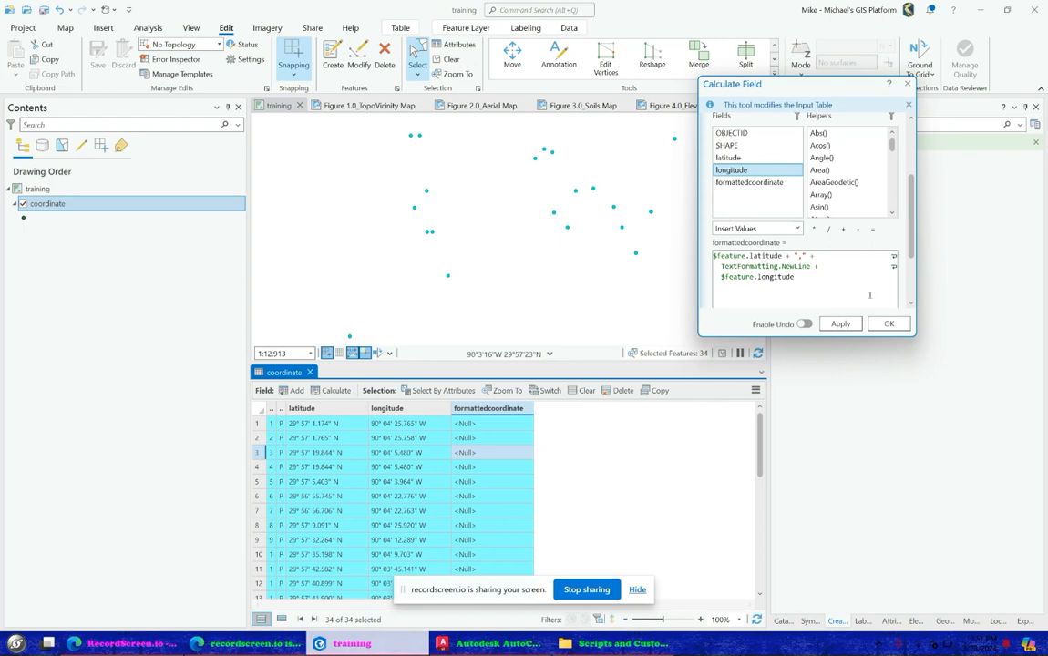
Validate the Arcade expression and run the formattedcoordinate field calculation.
{"action": "scroll", "coordinate": [818, 255], "scroll_direction": "down", "scroll_amount": 1}
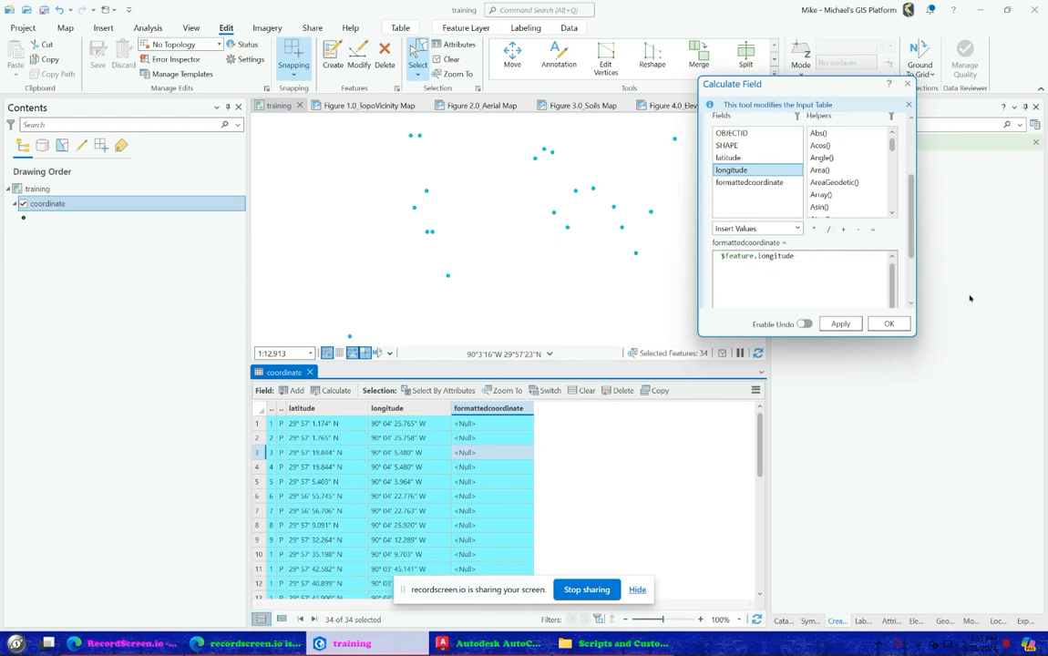
{"action": "scroll", "coordinate": [817, 253], "scroll_direction": "down", "scroll_amount": 2}
{"action": "left_click", "coordinate": [841, 287]}
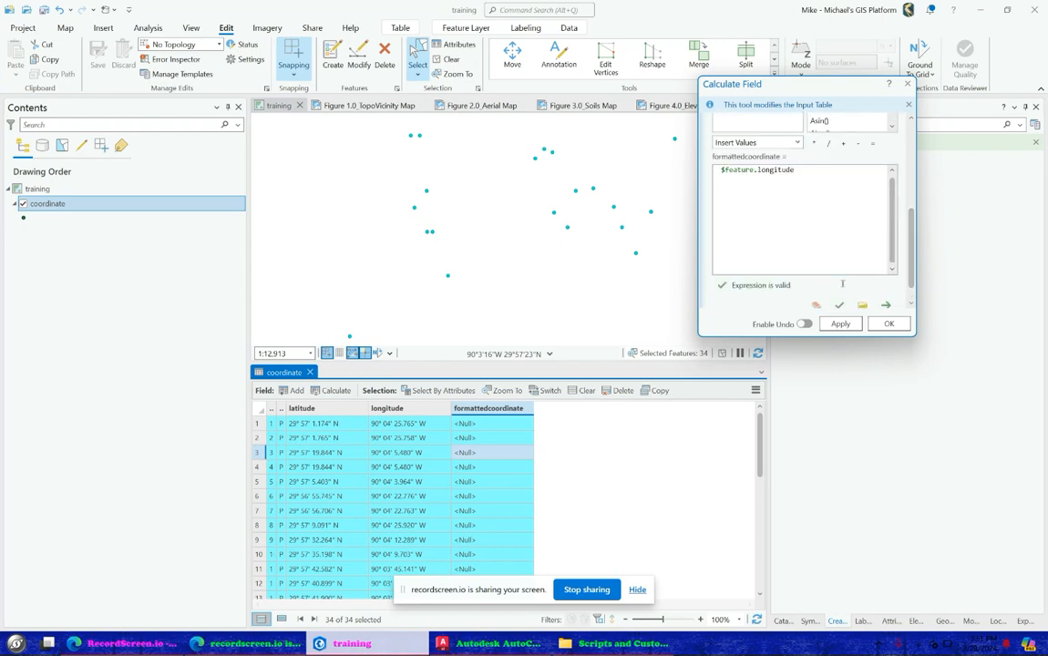
{"action": "left_click", "coordinate": [889, 324]}
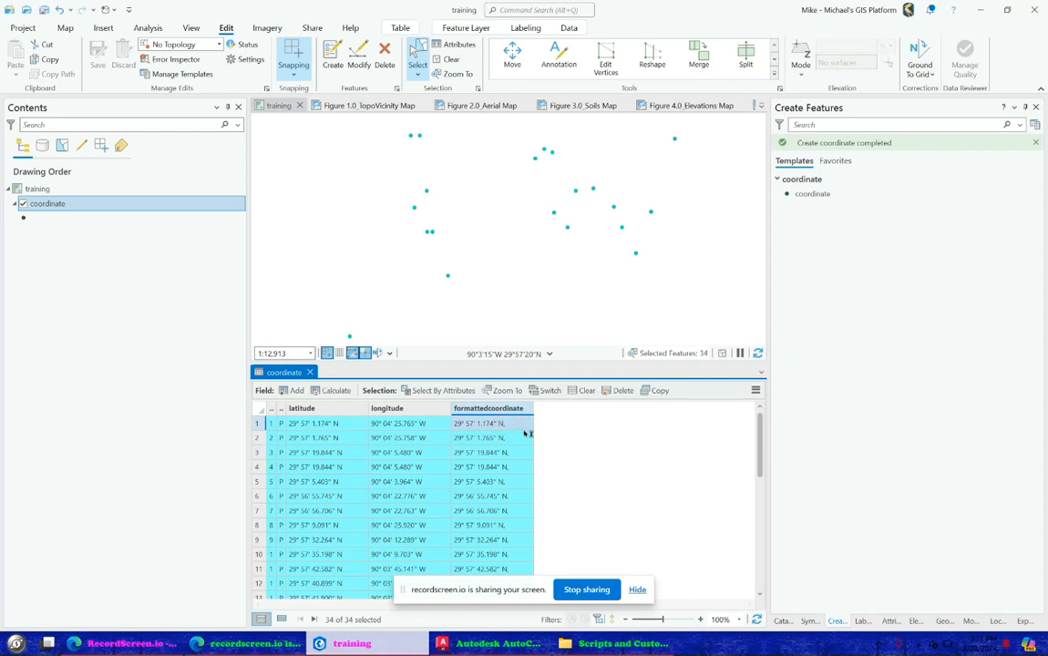
Select only record 2 in the coordinate table and inspect its full formattedcoordinate value among the feature's attributes.
{"action": "right_click", "coordinate": [527, 434]}
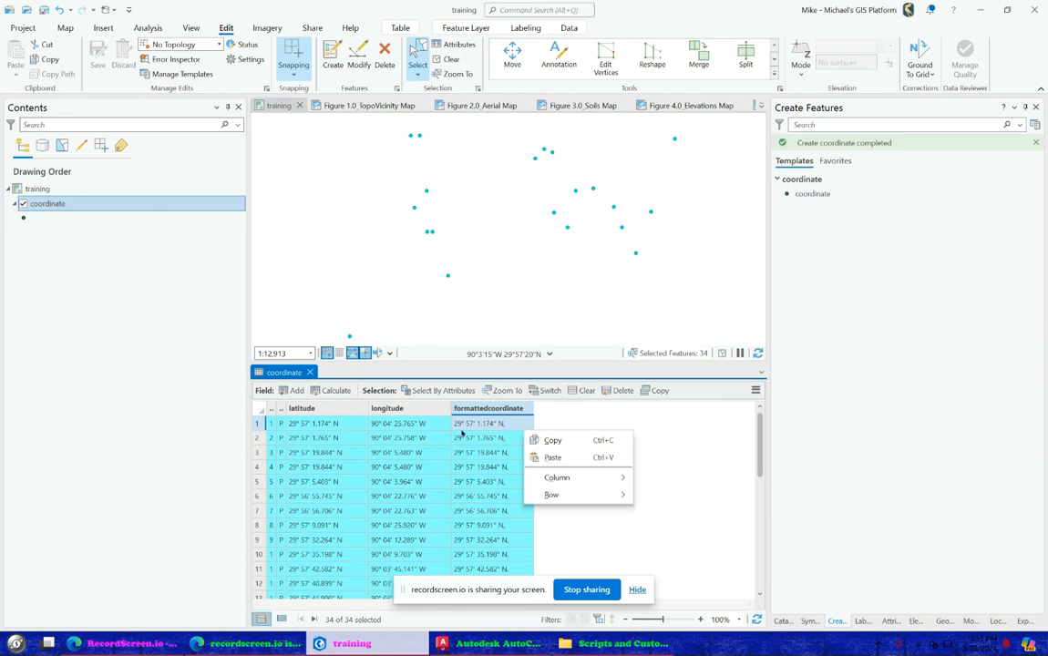
{"action": "left_click", "coordinate": [465, 439]}
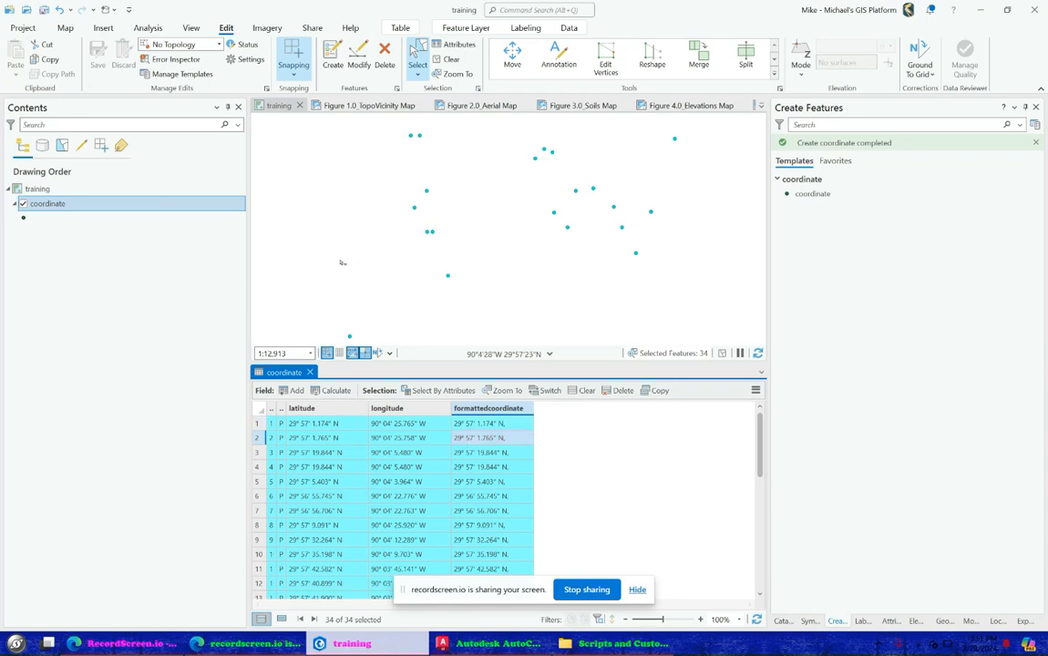
{"action": "left_click", "coordinate": [260, 439]}
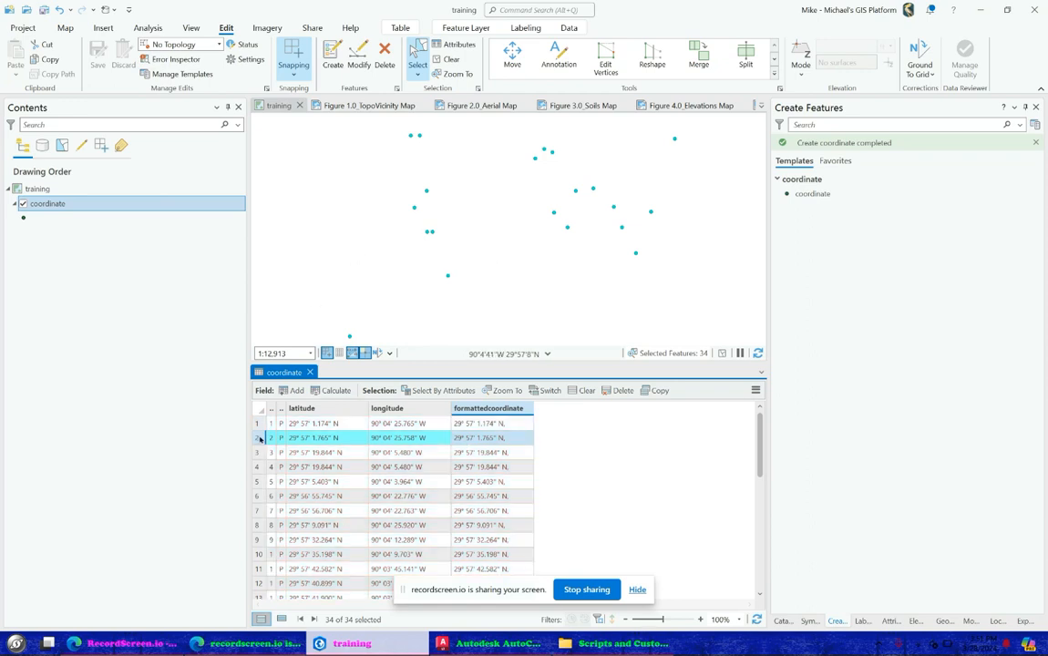
{"action": "left_click", "coordinate": [453, 45]}
{"action": "left_click", "coordinate": [889, 409]}
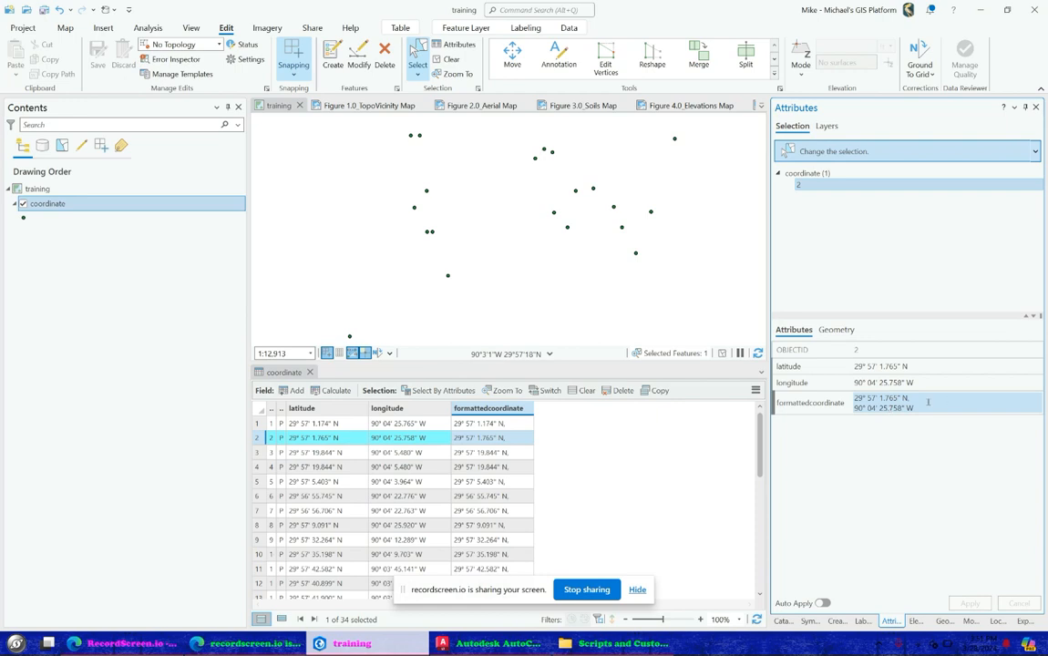
Turn on labels for the coordinate layer and open its labeling properties.
{"action": "right_click", "coordinate": [205, 204]}
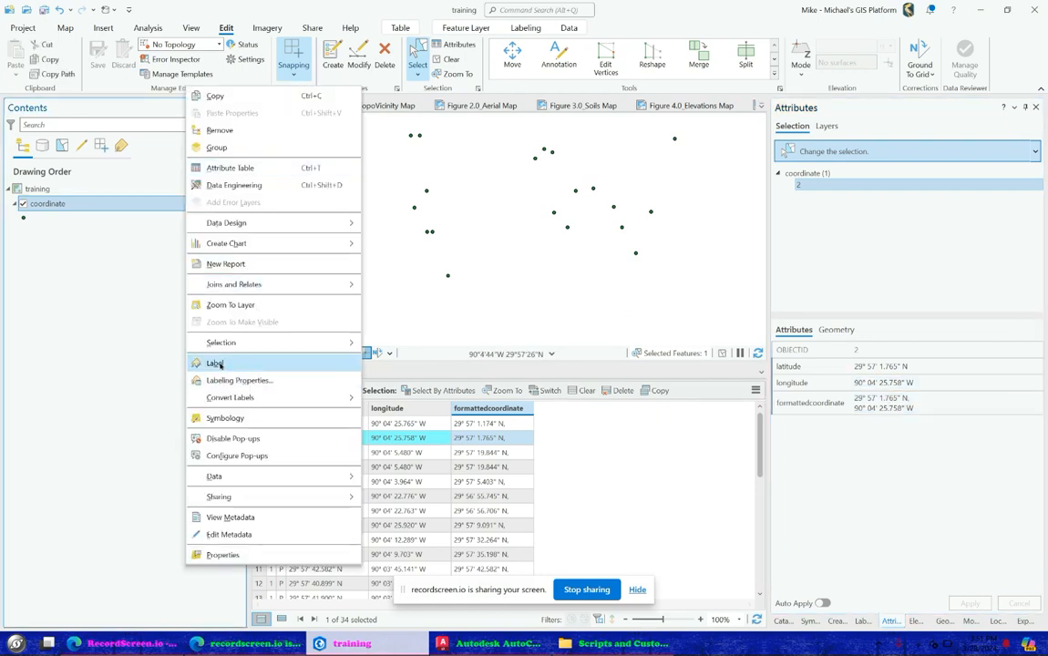
{"action": "left_click", "coordinate": [198, 329]}
{"action": "left_click", "coordinate": [117, 208]}
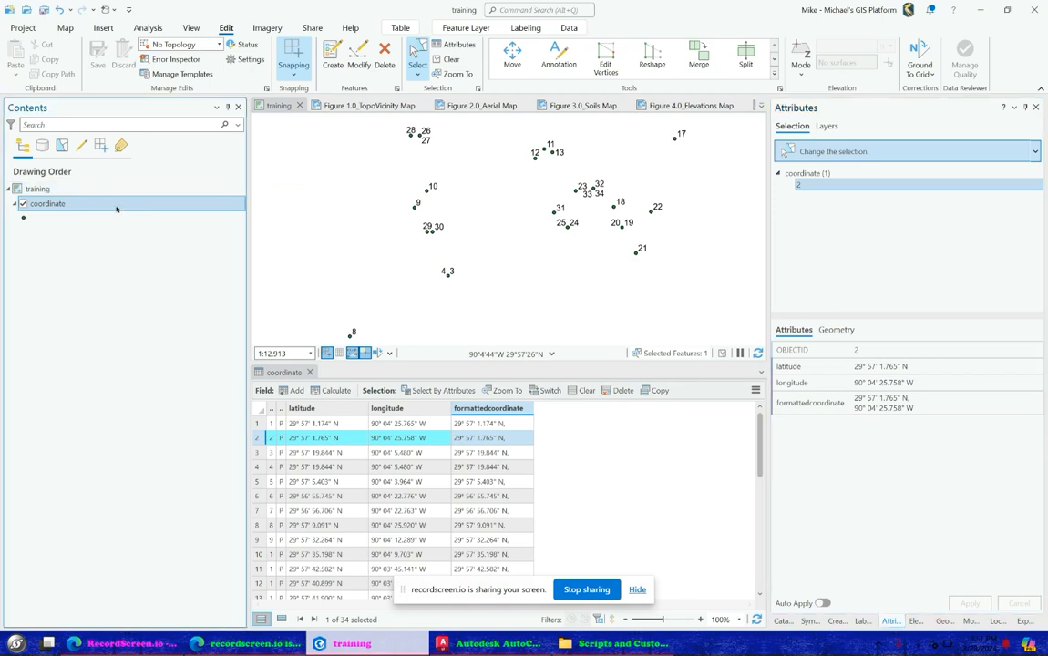
{"action": "right_click", "coordinate": [117, 207]}
{"action": "left_click", "coordinate": [90, 247]}
{"action": "right_click", "coordinate": [123, 203]}
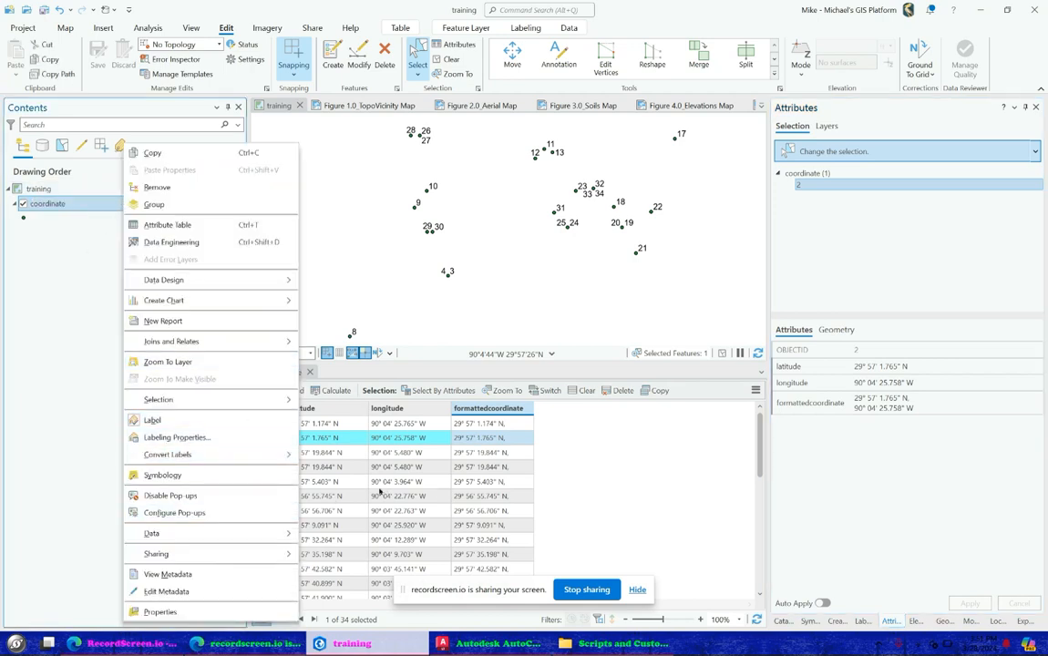
{"action": "left_click", "coordinate": [211, 437]}
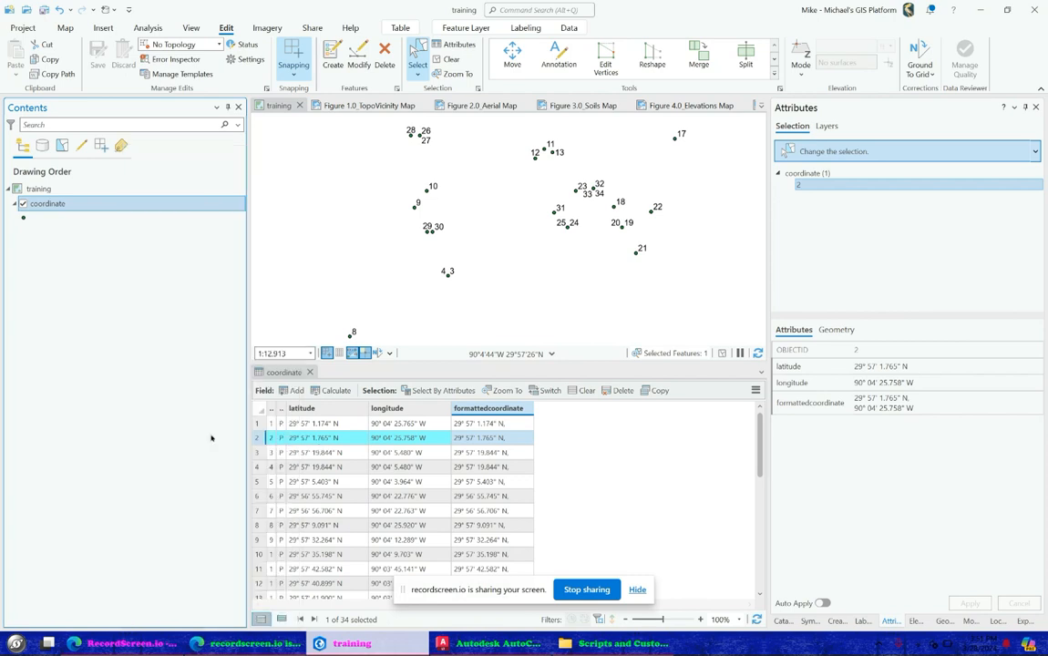